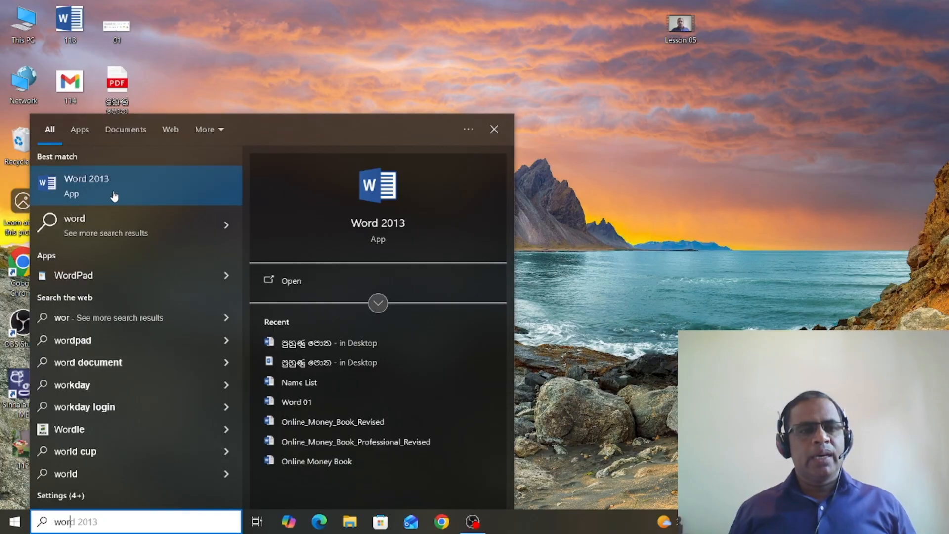
Open Word 2013 and create a blank document.
click(113, 193)
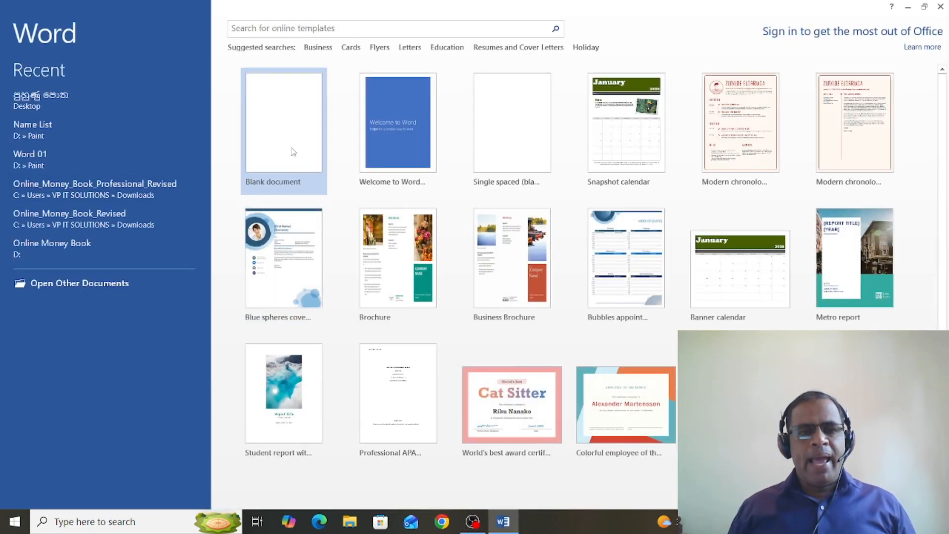
click(292, 151)
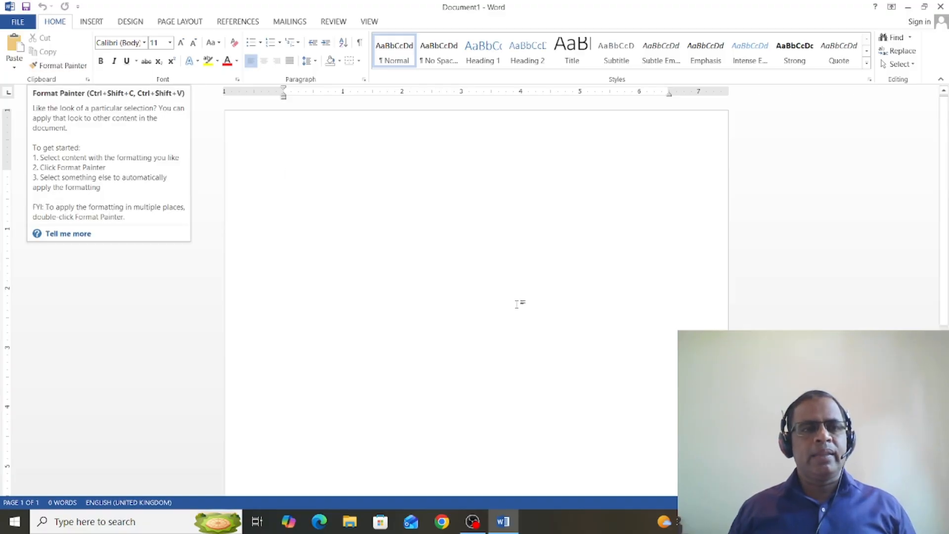
Insert the built-in Whisp cover page into the blank document.
click(91, 22)
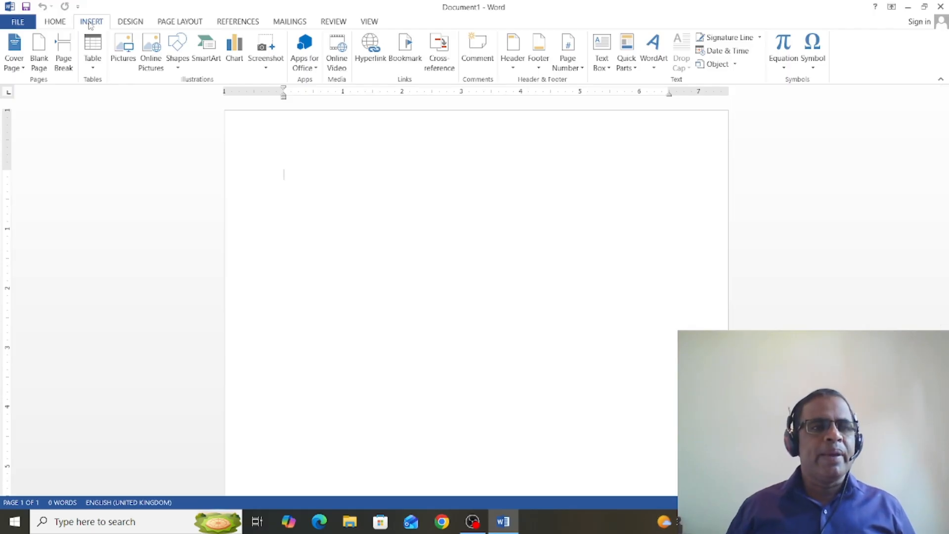
click(23, 75)
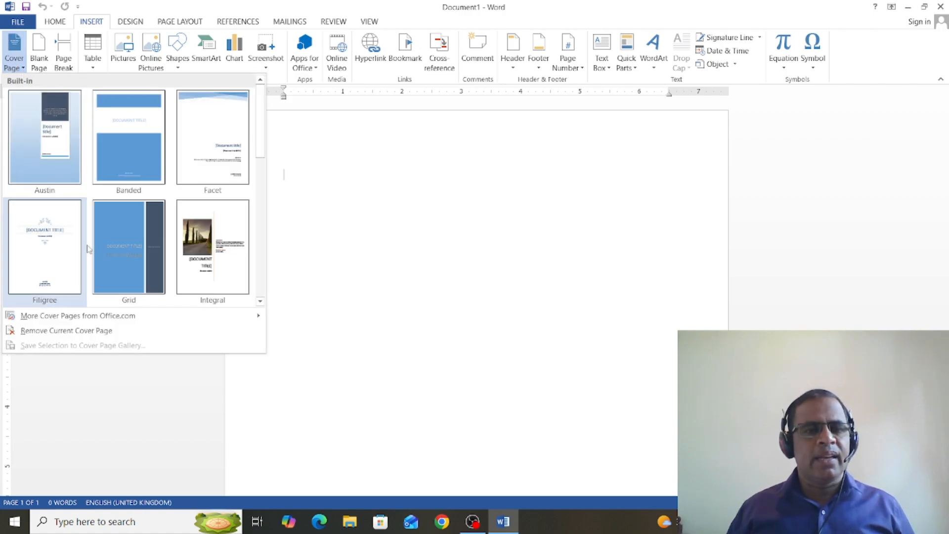
click(259, 302)
click(260, 302)
click(259, 302)
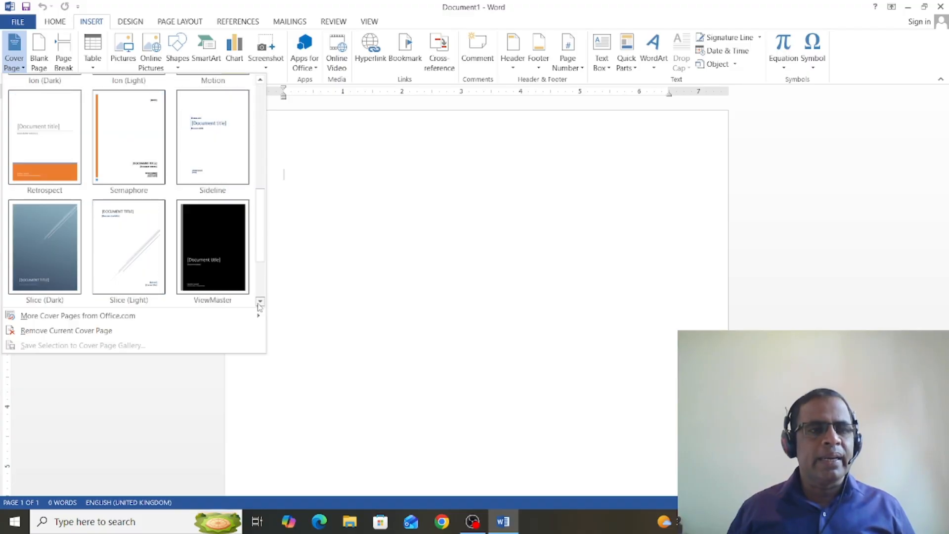
click(259, 302)
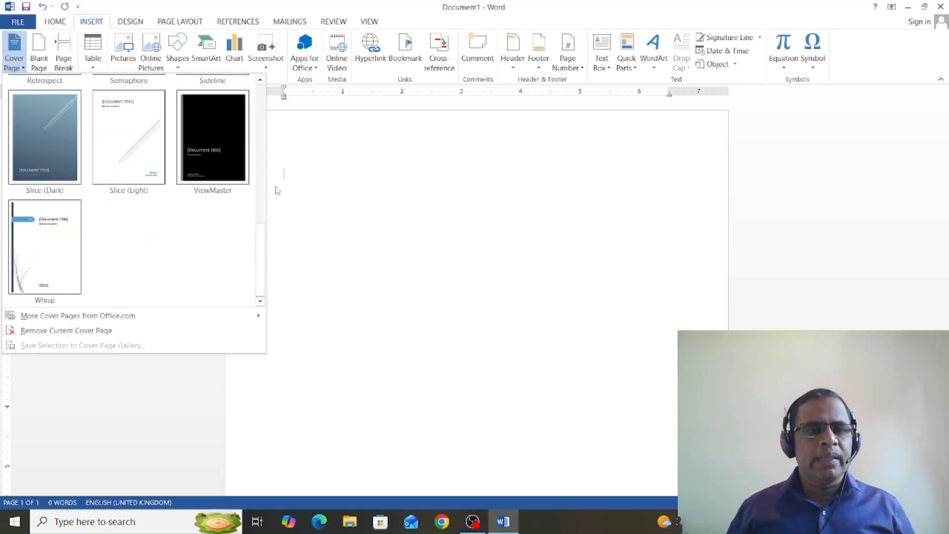
click(260, 81)
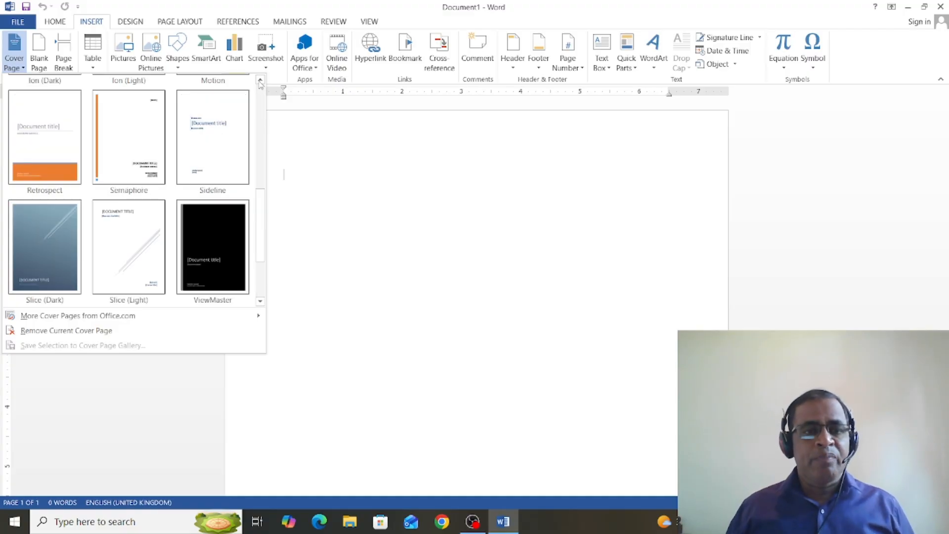
click(261, 302)
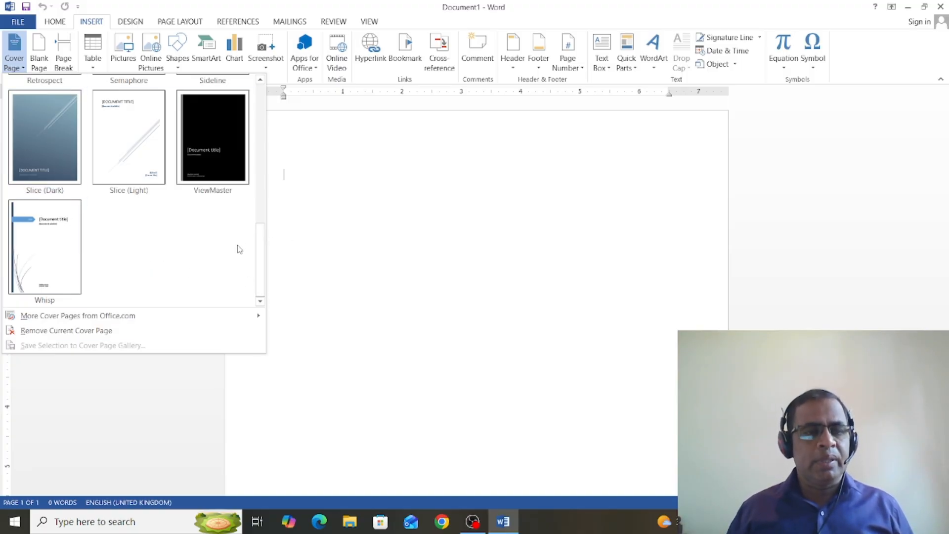
click(42, 256)
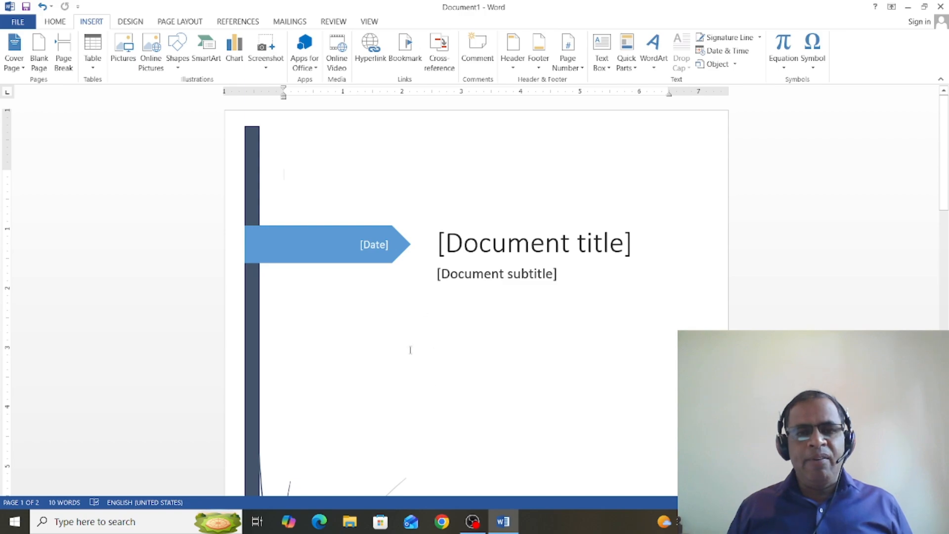
Replace the document title placeholder on the cover page with "Sri Lanka".
scroll(402, 358, down, 9)
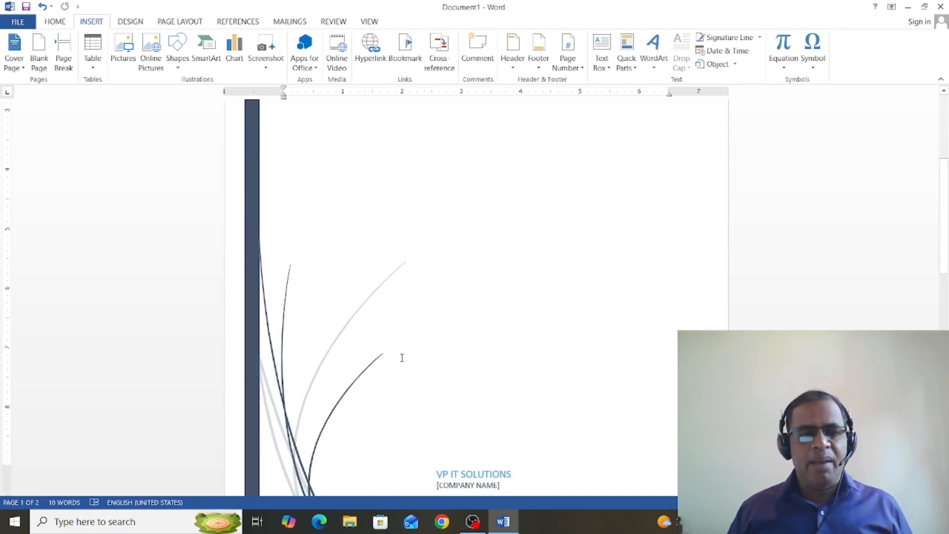
scroll(313, 364, down, 1)
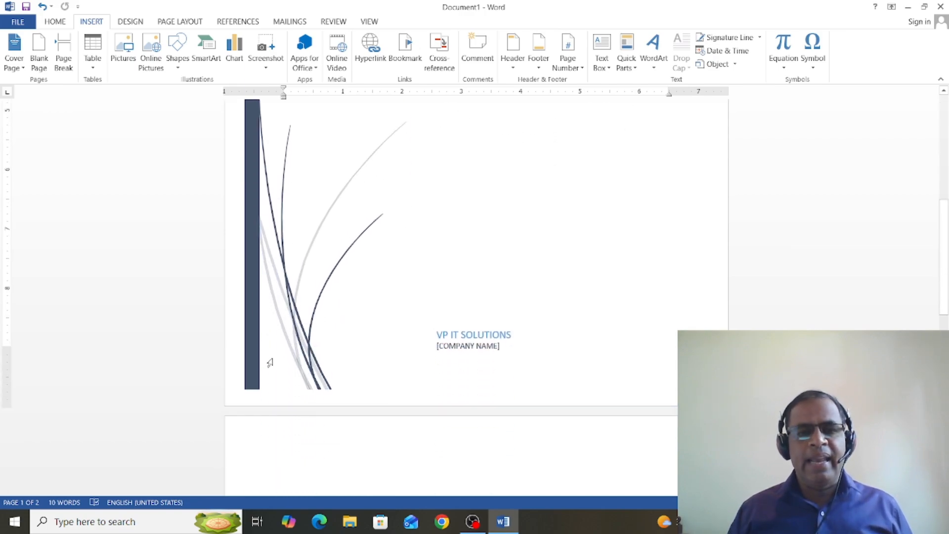
scroll(277, 360, up, 10)
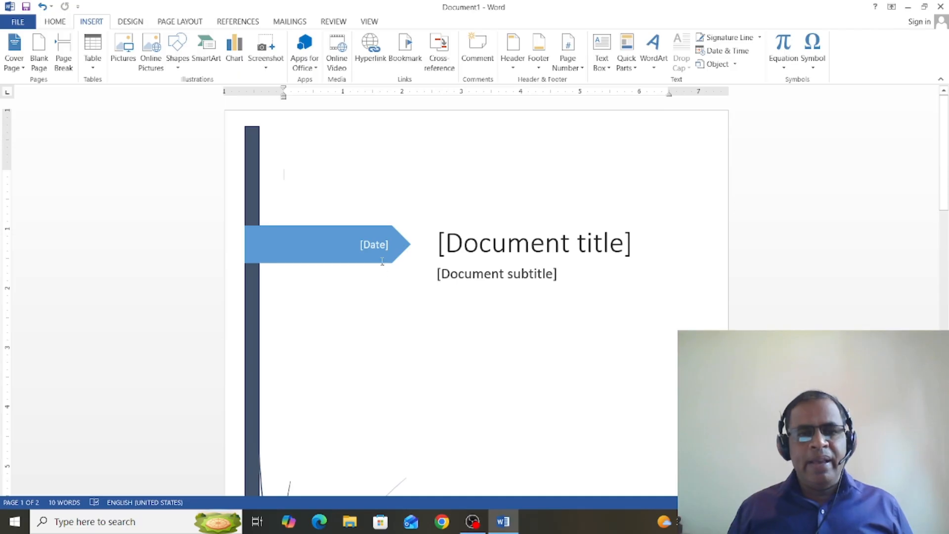
click(380, 245)
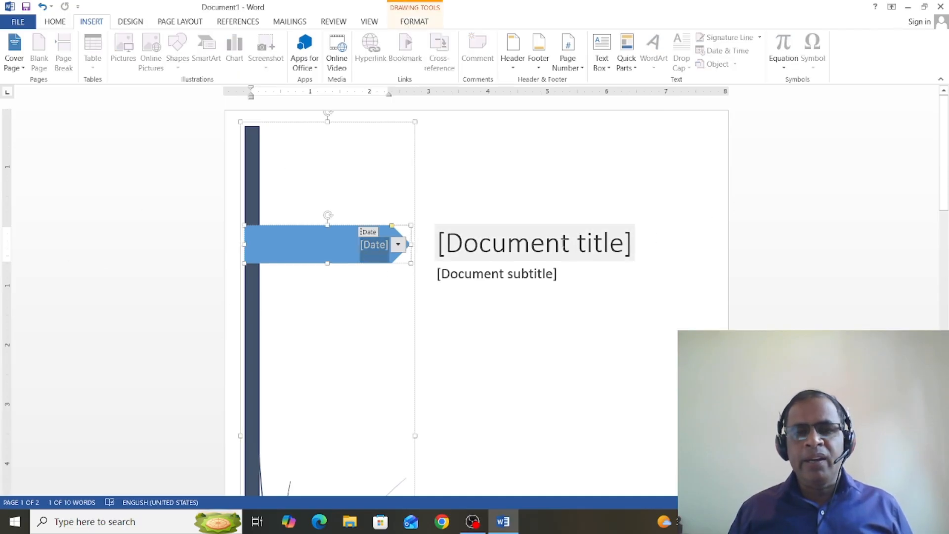
click(564, 244)
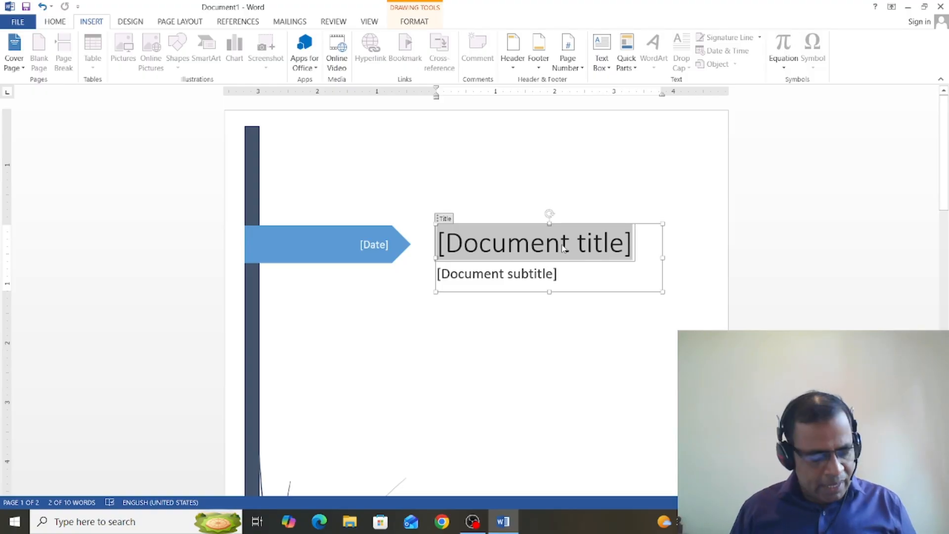
text(Sri)
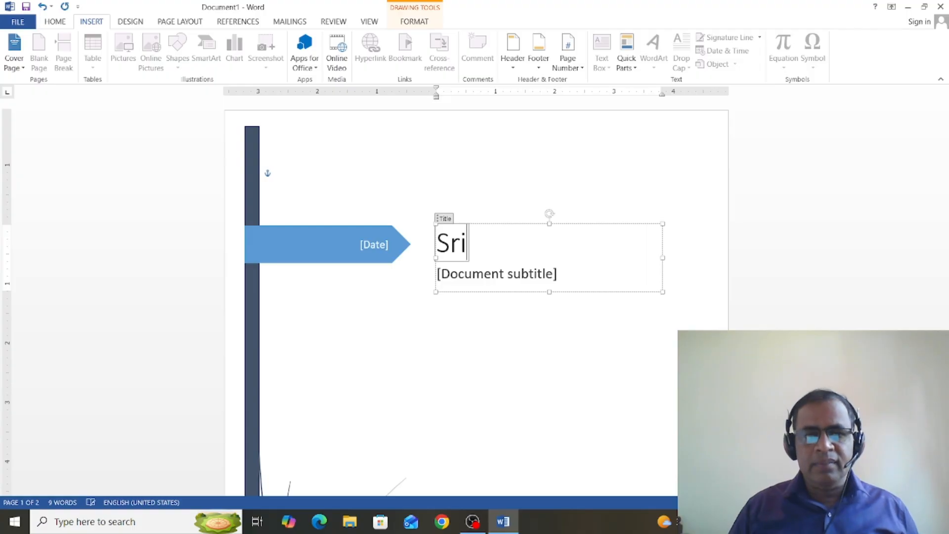
text( Lanka)
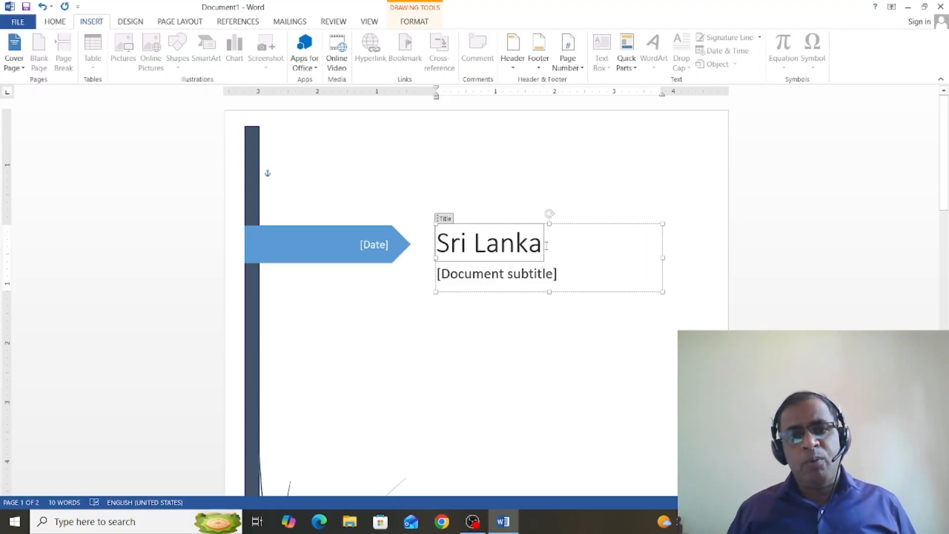
Format the "Sri Lanka" title in bold Times New Roman.
key(shift+Left)
key(shift+Left)
key(shift+Left)
key(shift+Left)
key(shift+Left)
key(shift+Left)
drag(464, 246, 436, 245)
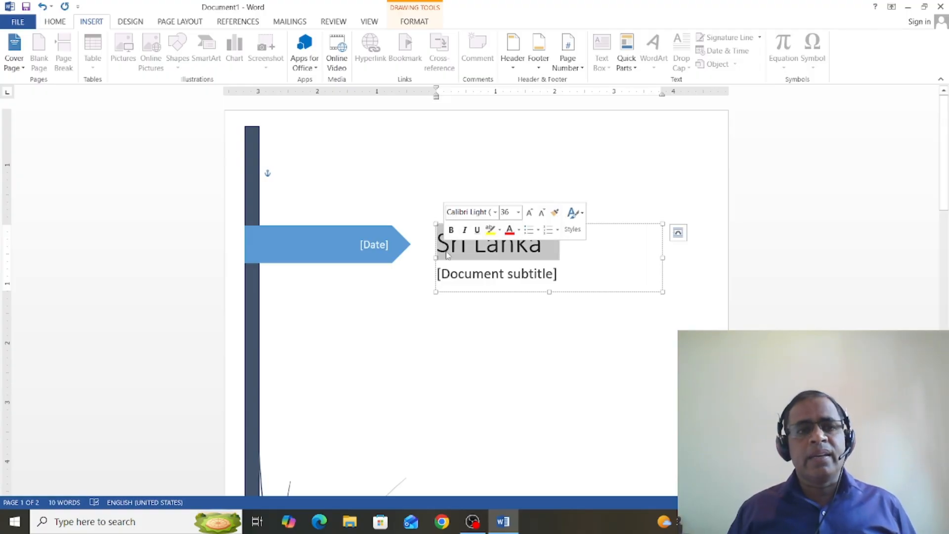
click(54, 26)
click(144, 43)
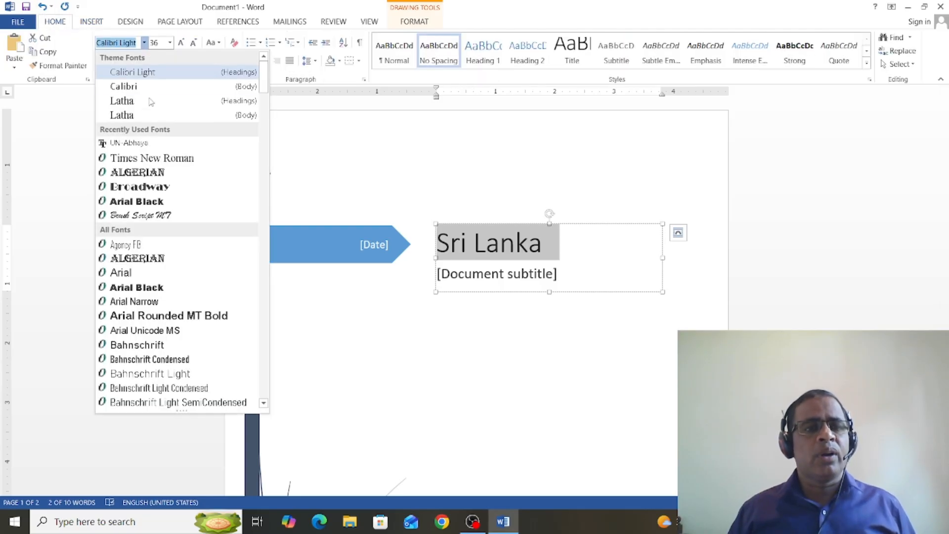
click(154, 159)
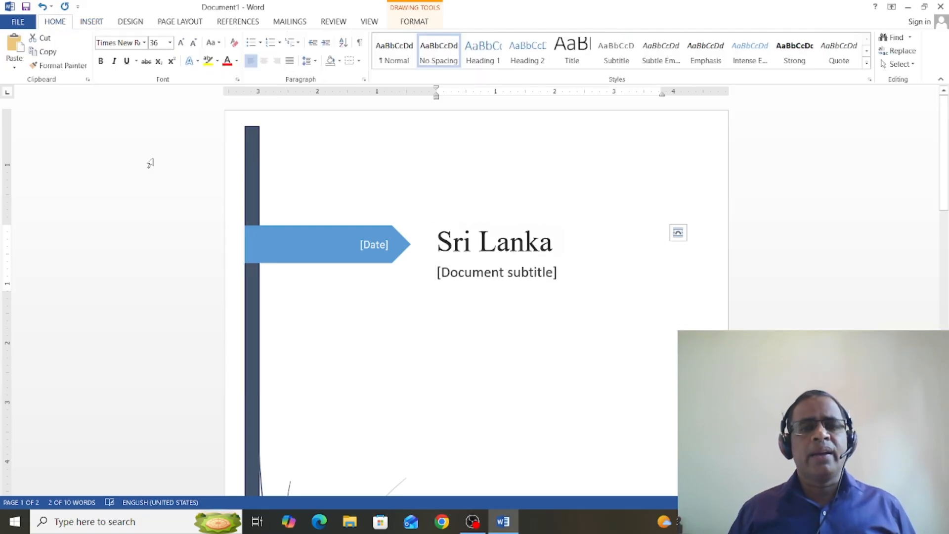
click(102, 61)
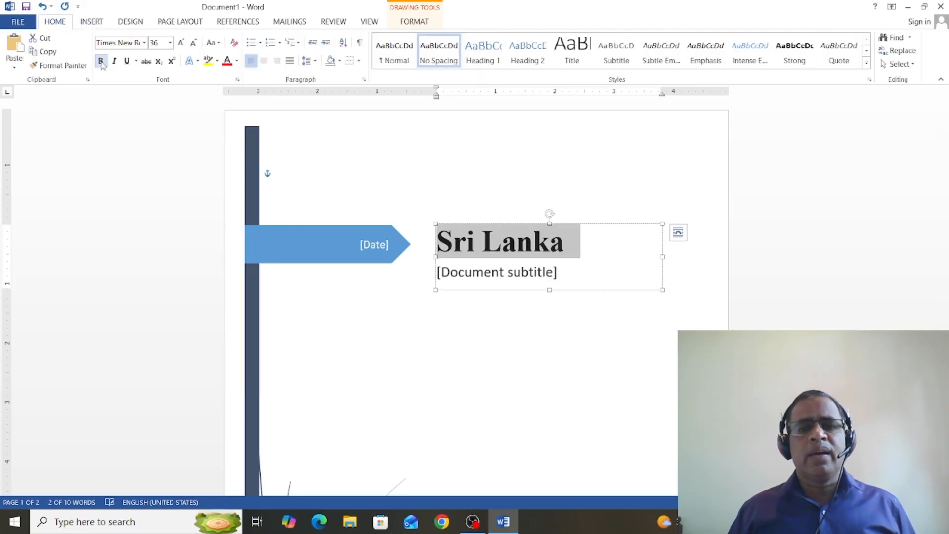
Enlarge the "Sri Lanka" title to font size 48.
click(181, 43)
click(181, 43)
click(181, 44)
click(181, 43)
click(181, 43)
click(181, 43)
click(180, 44)
click(181, 44)
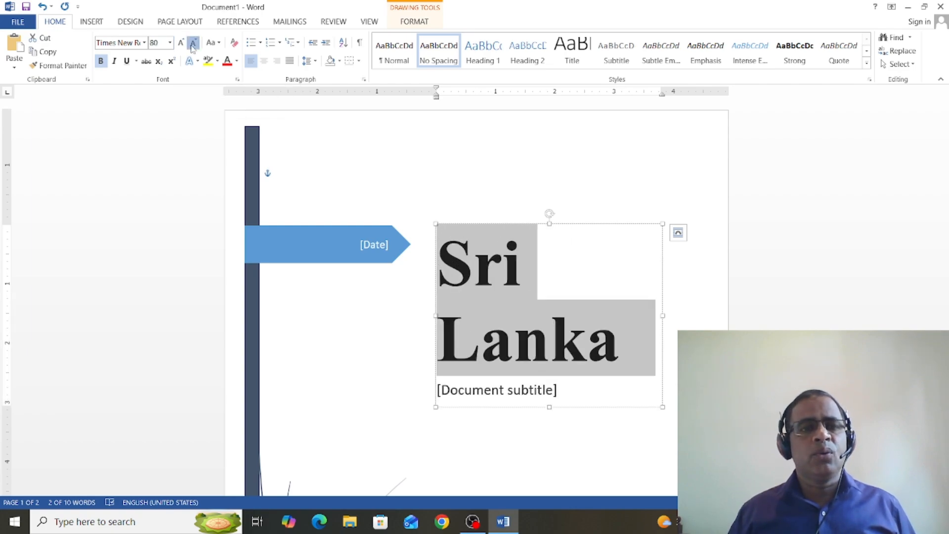
click(193, 46)
click(193, 45)
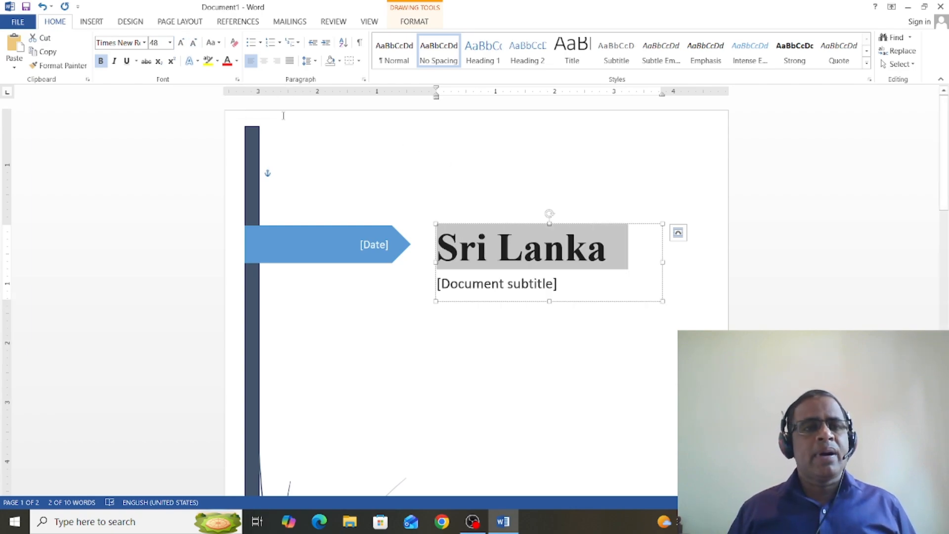
Color the "Sri Lanka" title with the standard red and deselect it.
click(237, 60)
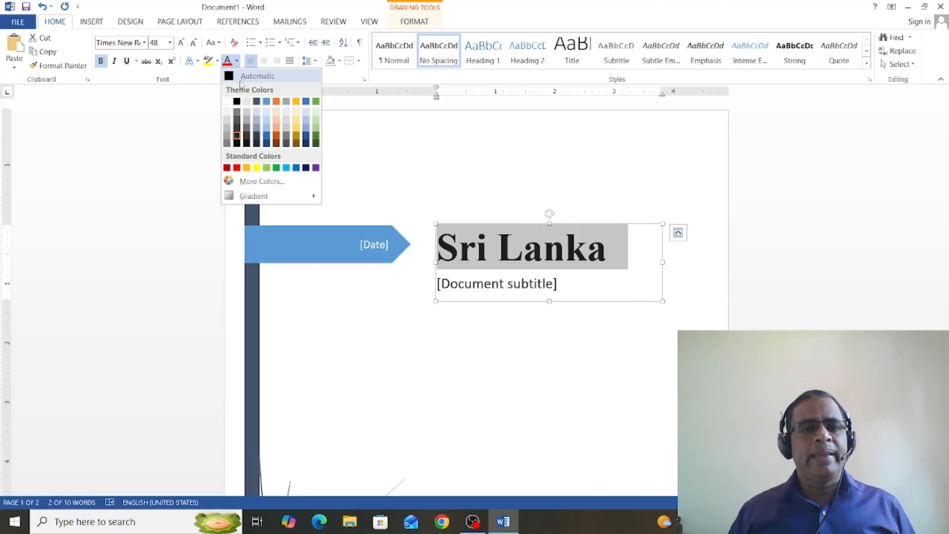
click(237, 167)
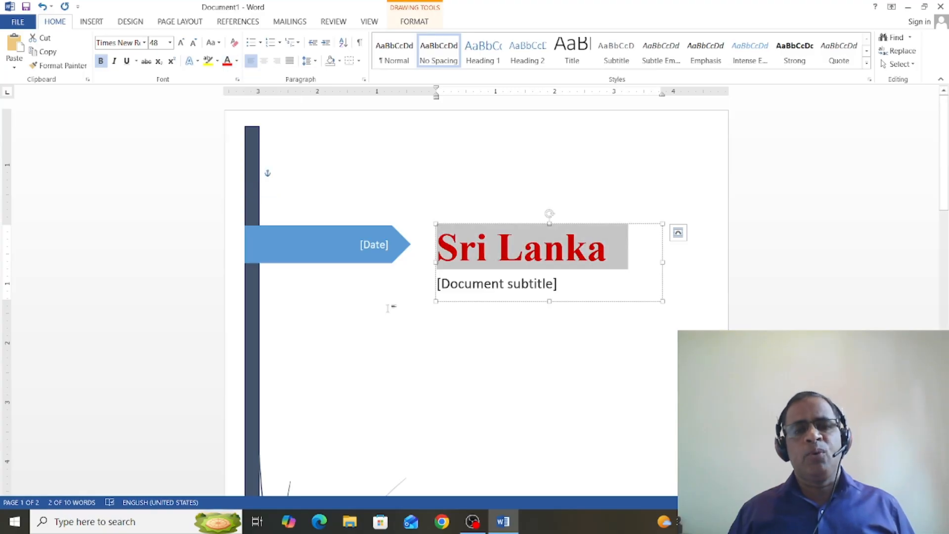
click(455, 339)
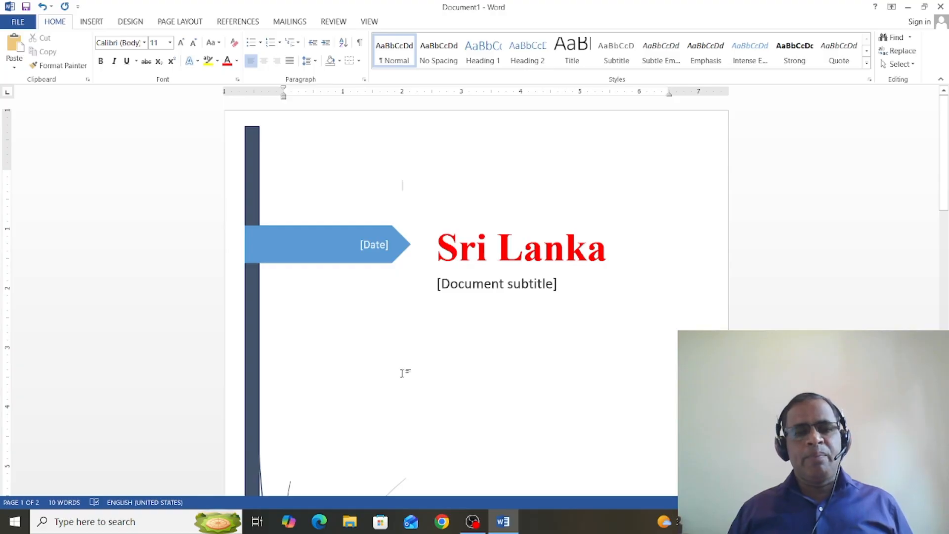
Fill the arrow shape behind the date placeholder with the standard orange.
click(307, 257)
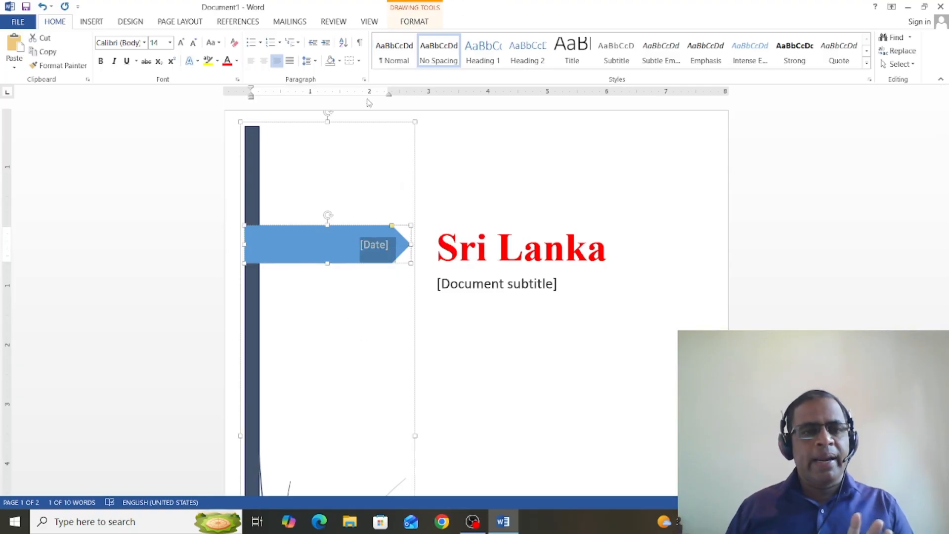
click(419, 23)
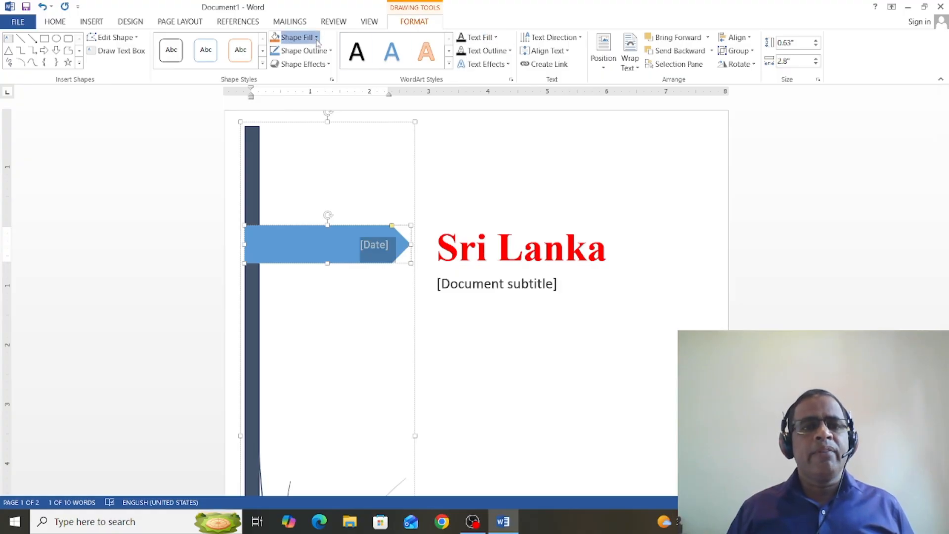
click(297, 38)
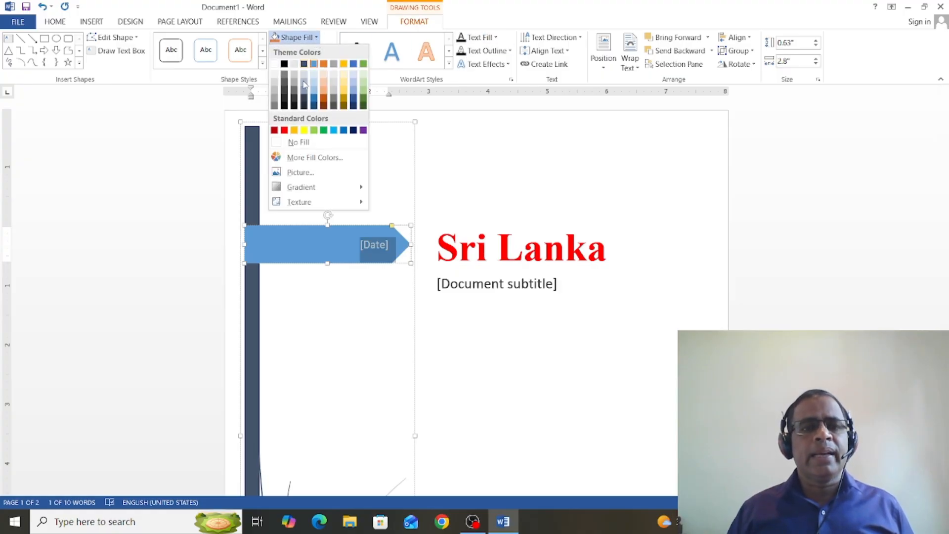
click(294, 130)
click(601, 298)
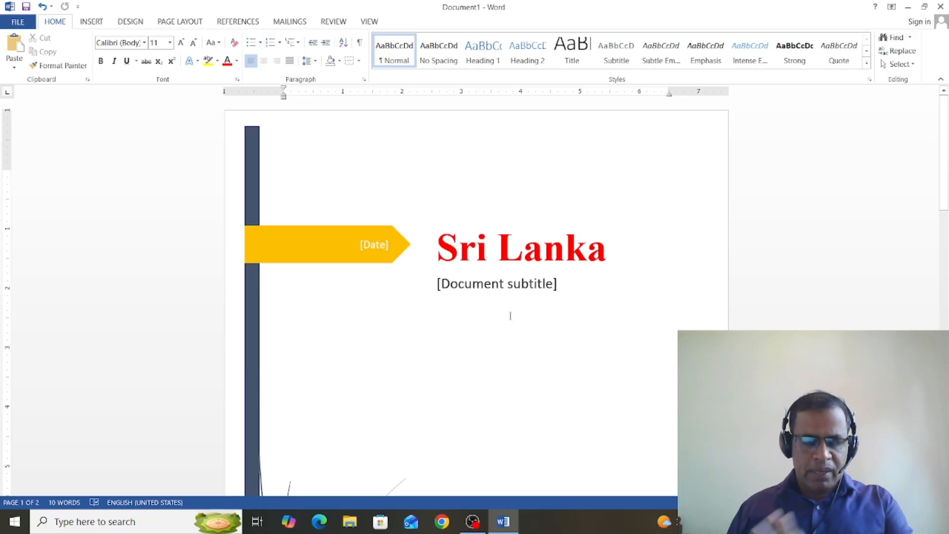
Cut the text box containing the author and company name from the foot of the cover page.
scroll(430, 324, down, 6)
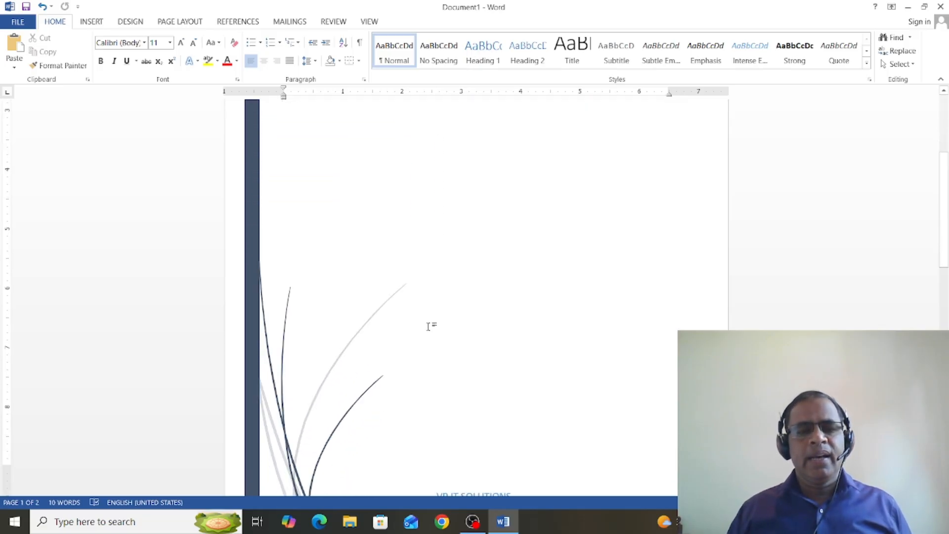
click(545, 363)
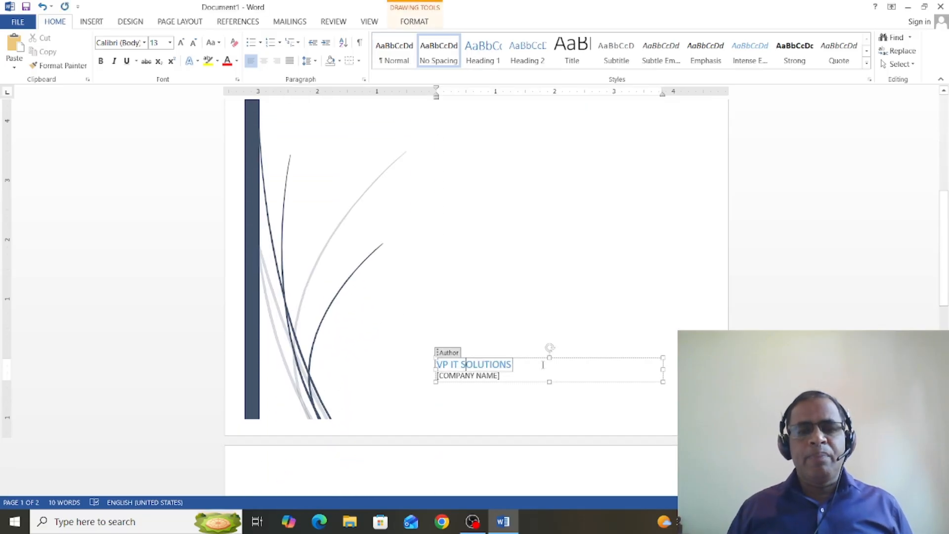
right_click(545, 362)
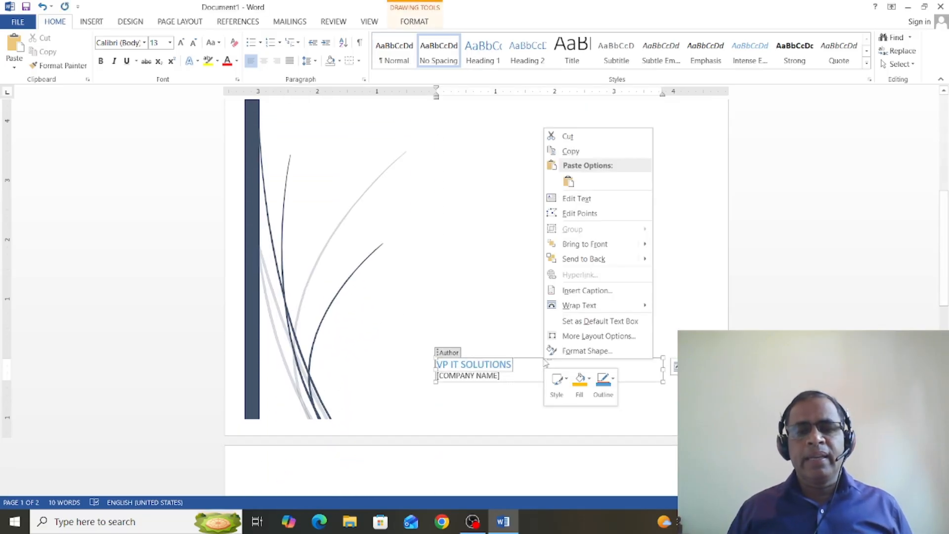
click(570, 137)
Remove the date placeholder from the orange arrow shape.
click(381, 205)
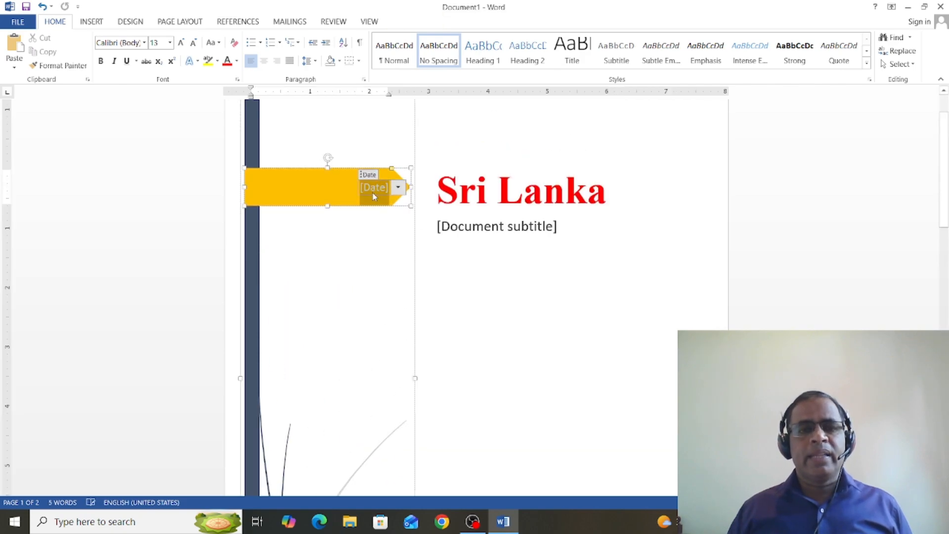
right_click(379, 203)
click(379, 198)
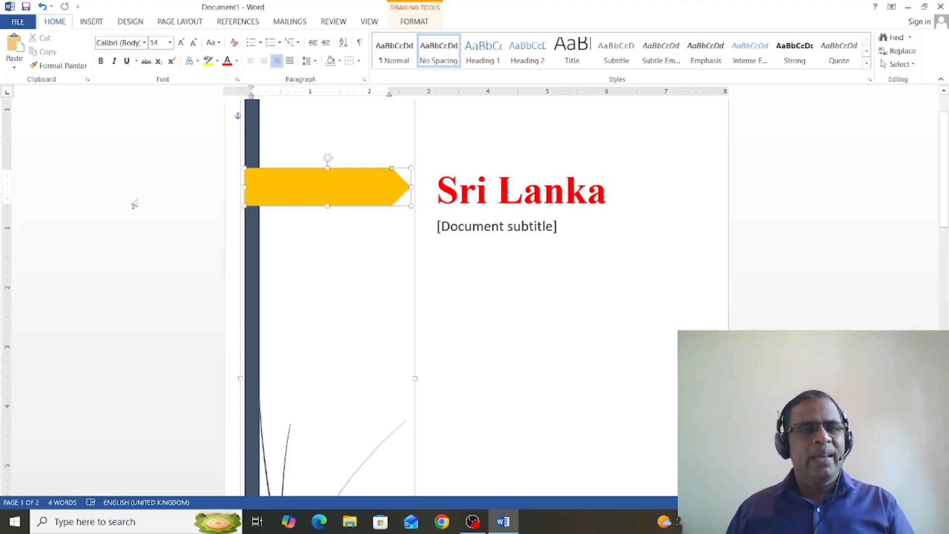
Undo all cover page edits and the cover page insertion until the document is empty.
click(94, 22)
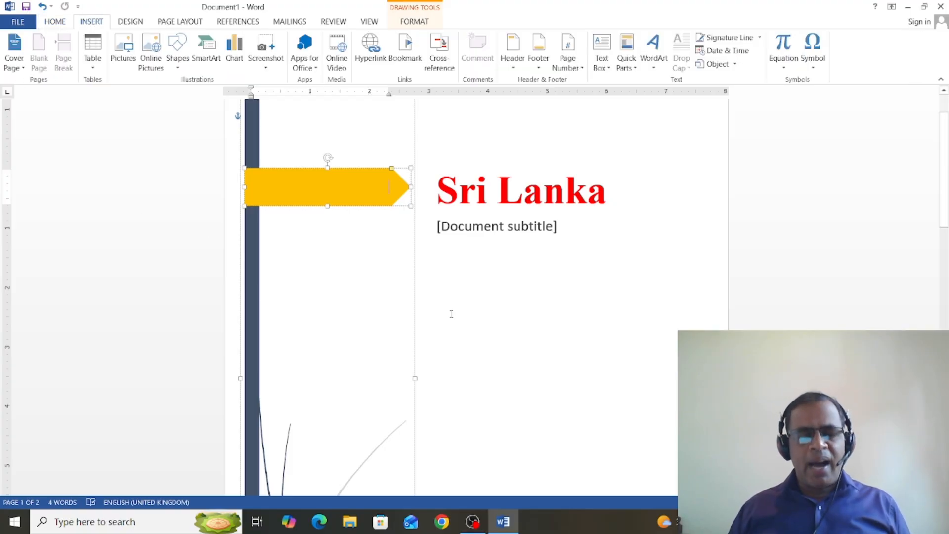
scroll(409, 366, down, 7)
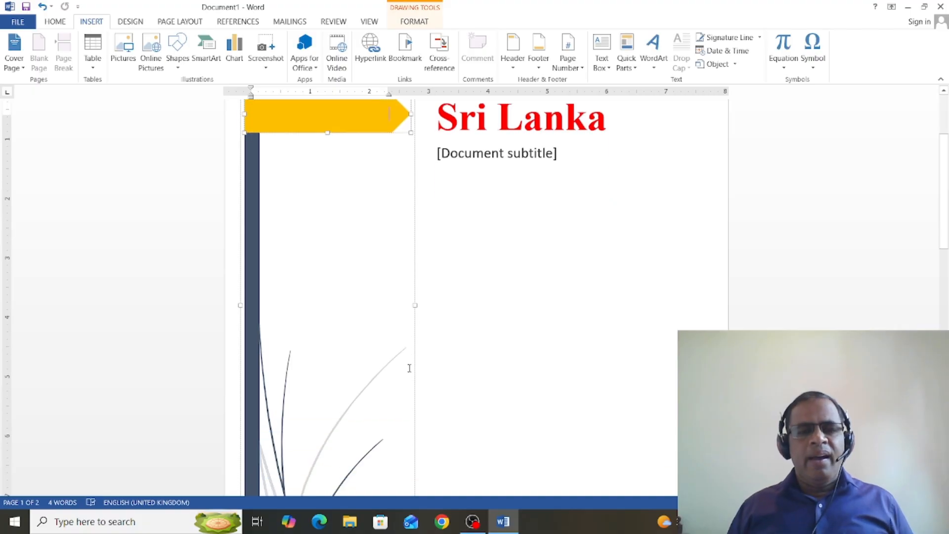
scroll(410, 366, down, 5)
scroll(488, 353, up, 7)
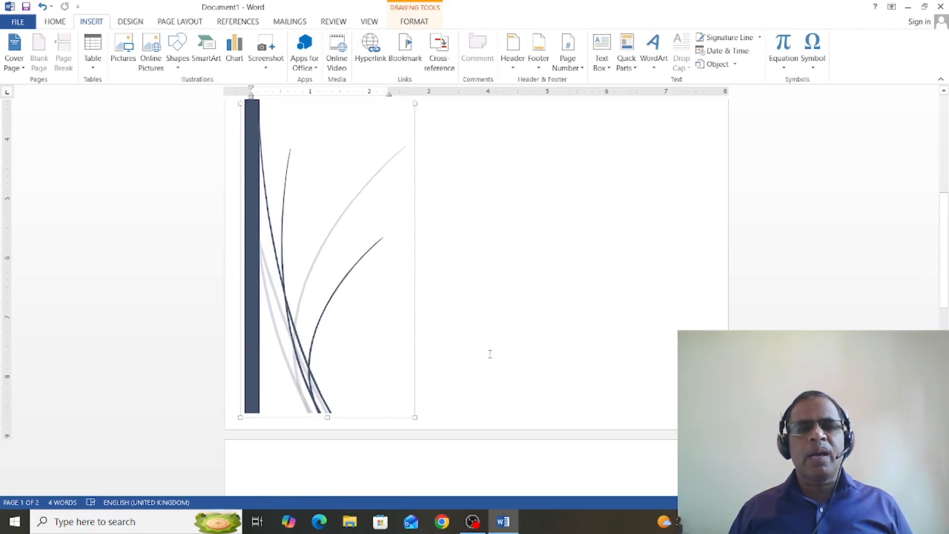
scroll(490, 354, up, 7)
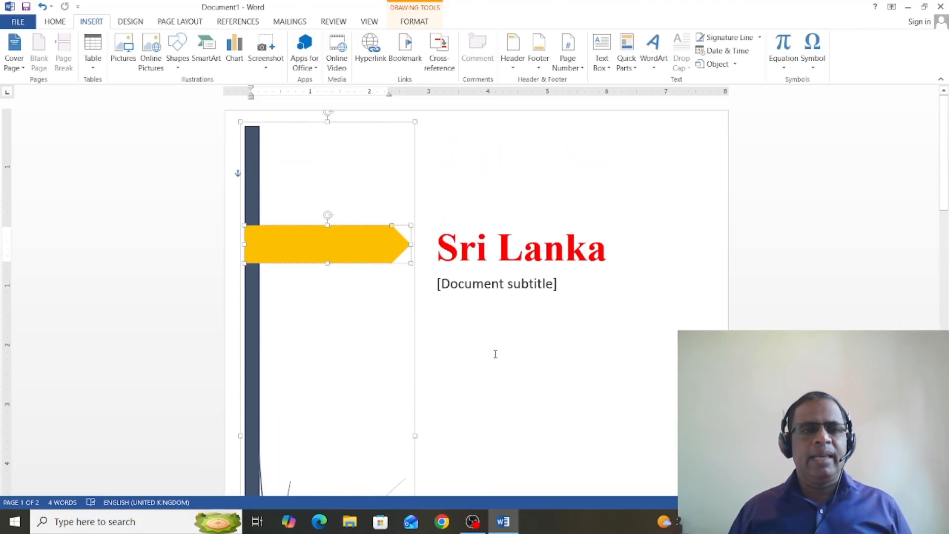
key(ctrl+z)
key(ctrl+z)
key(ctrl+z)
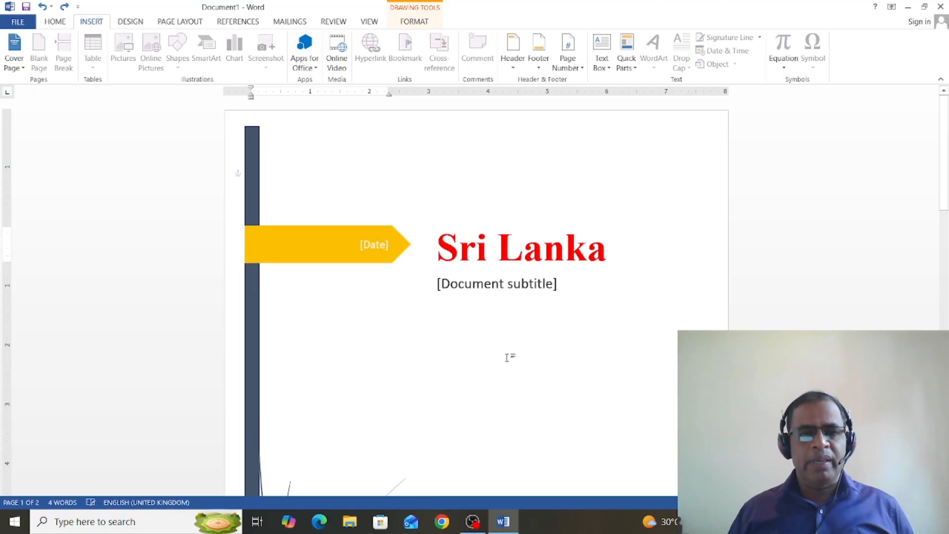
key(ctrl+z)
key(ctrl+z)
key(ctrl+z)
key(ctrl+z)
key(ctrl+z)
key(ctrl+z)
key(ctrl+z)
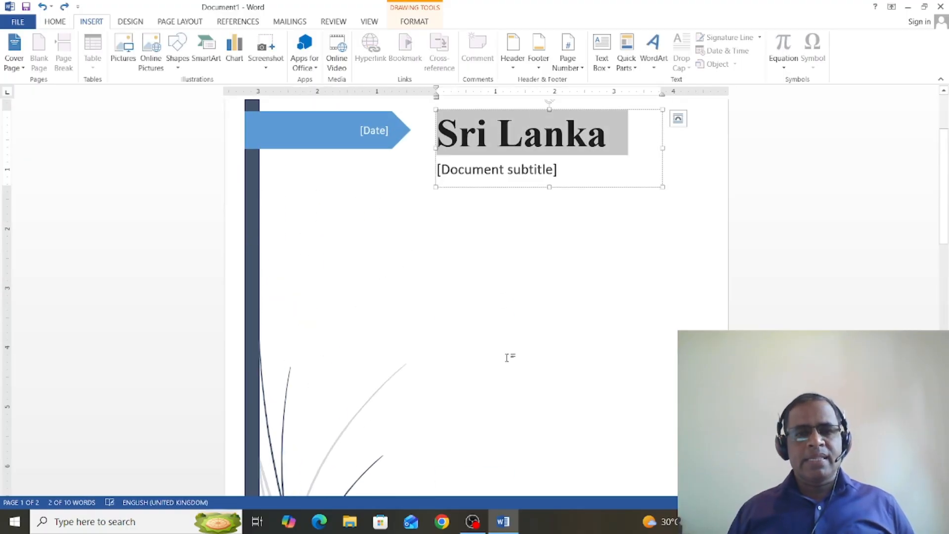
key(ctrl+z)
key(ctrl+z)
key(ctrl+z)
key(ctrl+z)
key(ctrl+z)
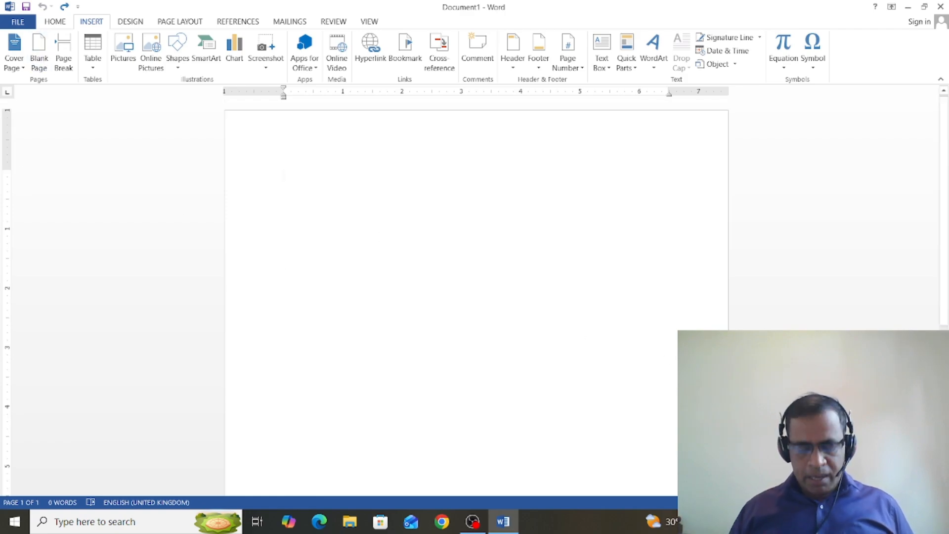
Generate sample paragraphs in the empty document with =rand().
text(=ra)
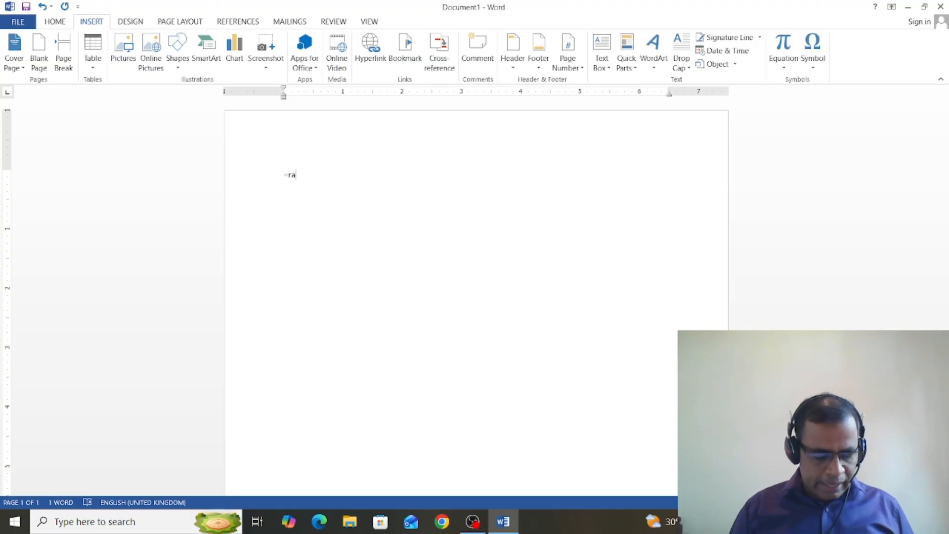
text(nd())
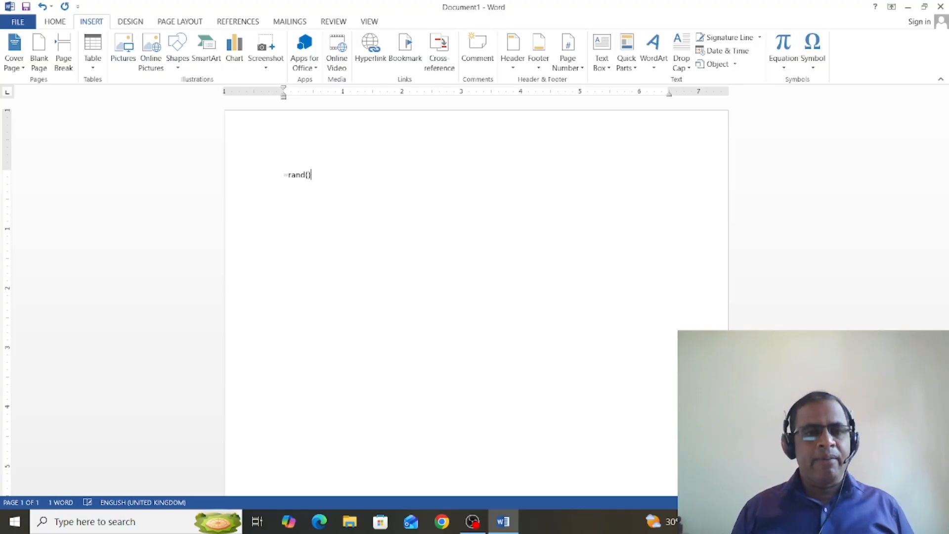
key(Return)
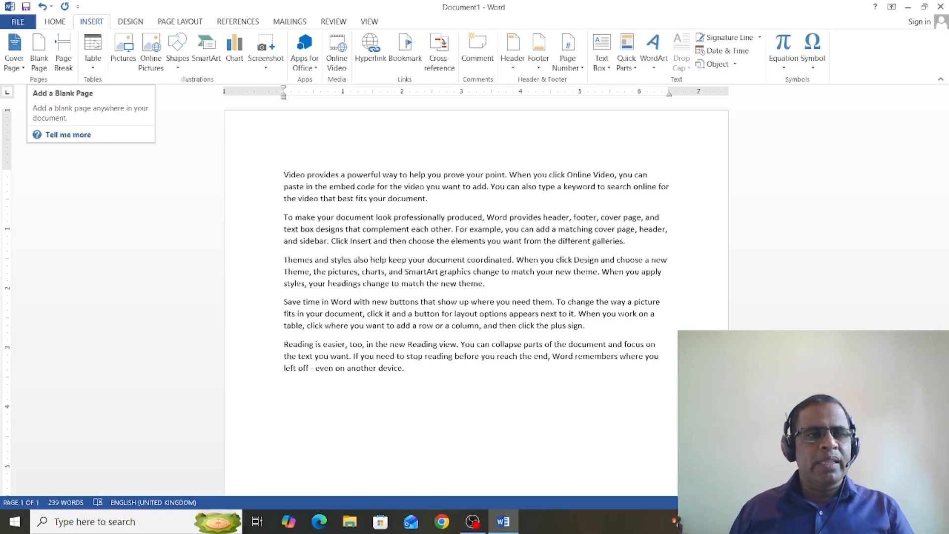
Insert a blank page after the last sample paragraph and undo the insertion.
click(39, 59)
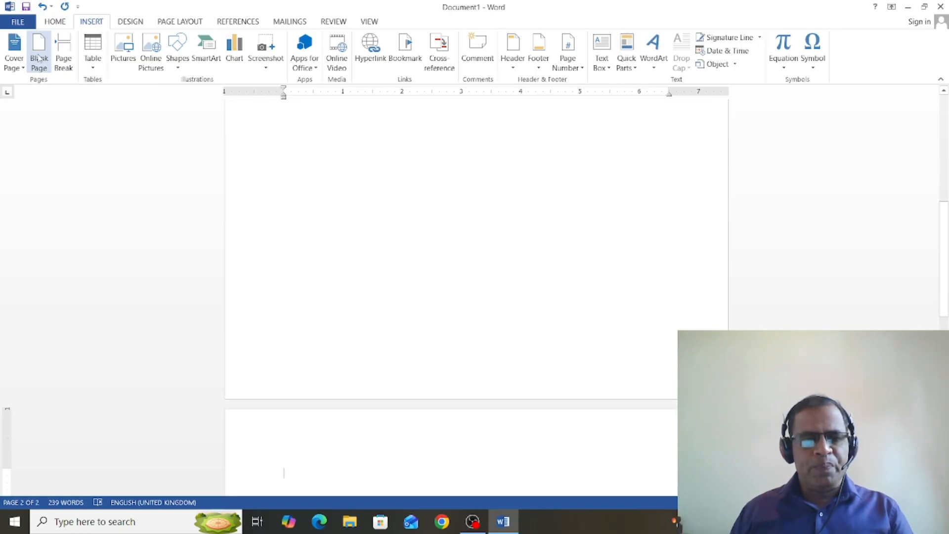
scroll(449, 388, up, 6)
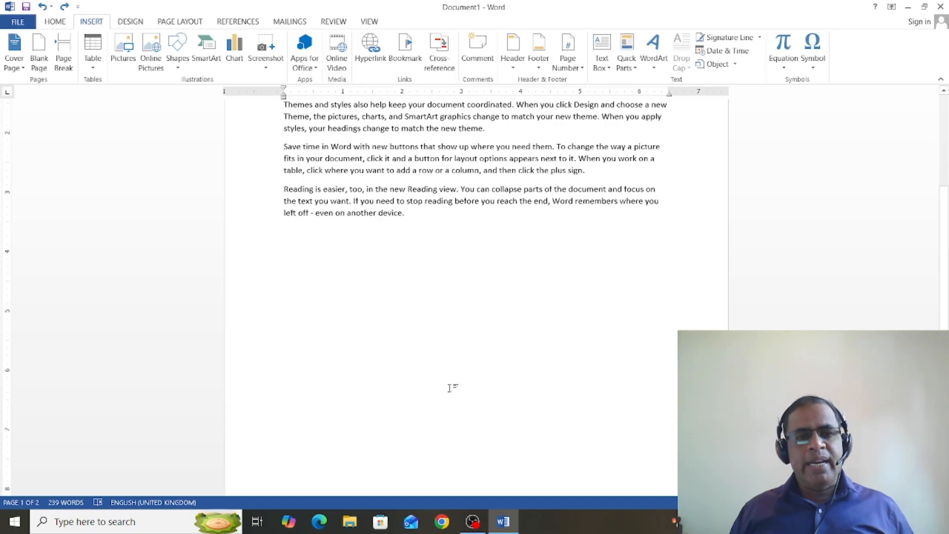
key(ctrl+z)
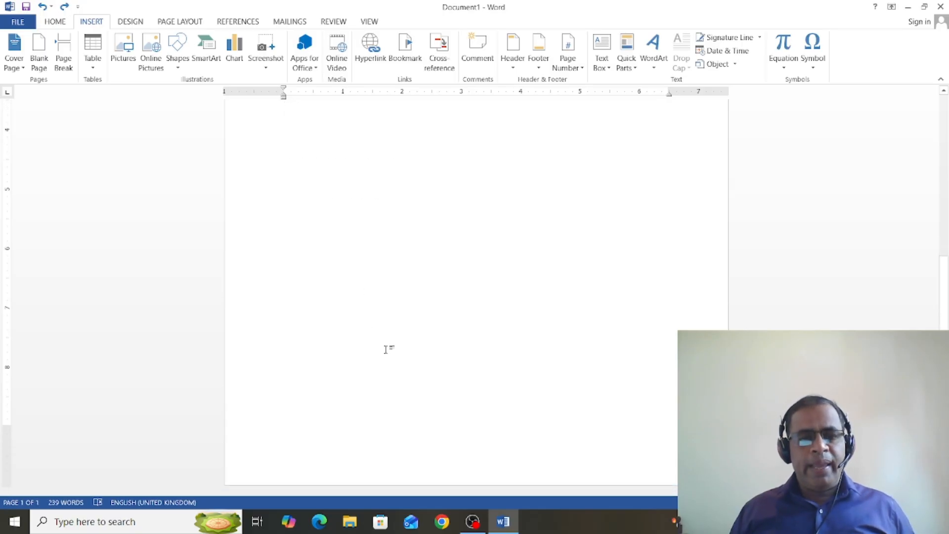
scroll(386, 349, up, 5)
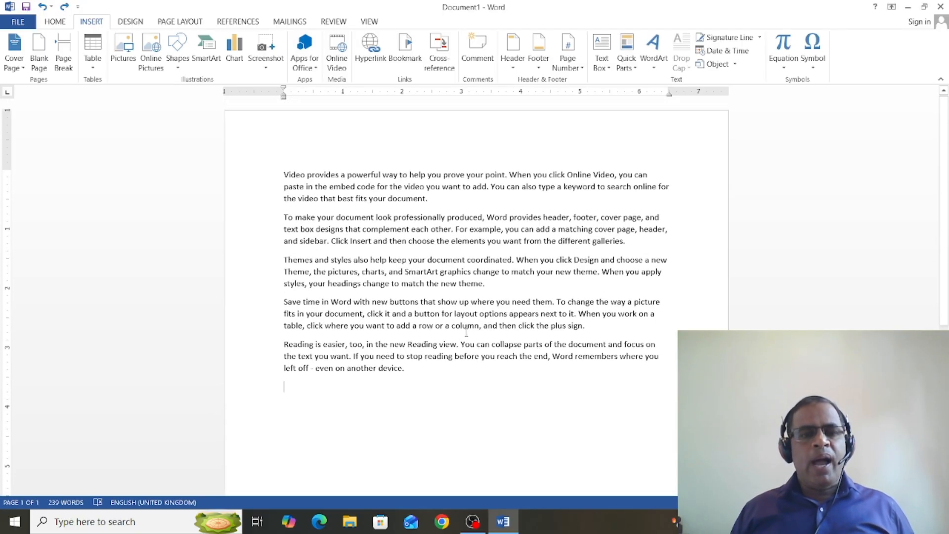
Insert a blank page between the first and second sample paragraphs and review how the text is split across pages.
click(454, 210)
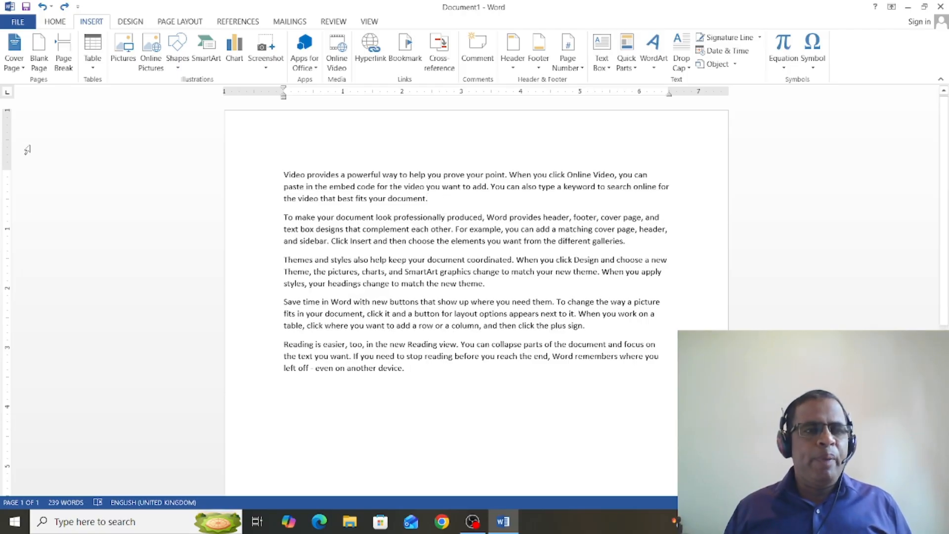
click(35, 57)
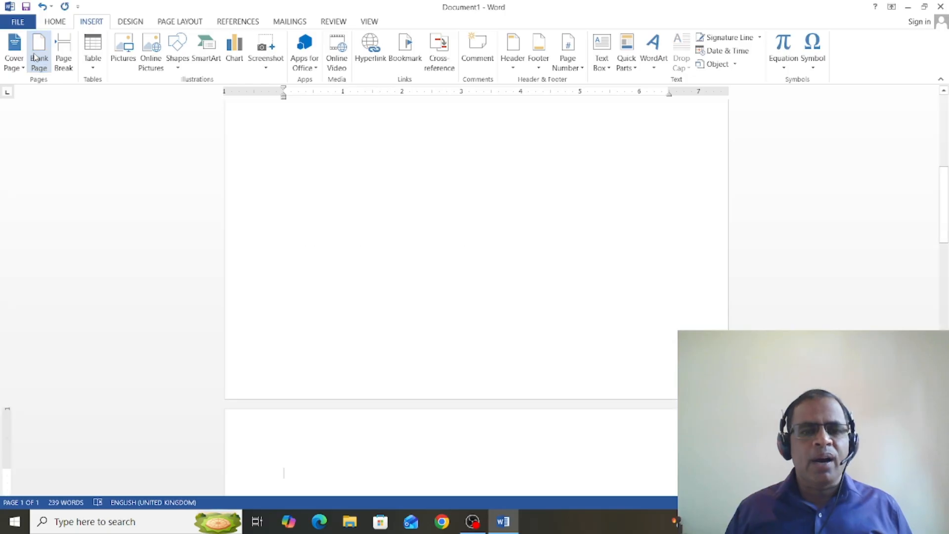
scroll(502, 380, up, 5)
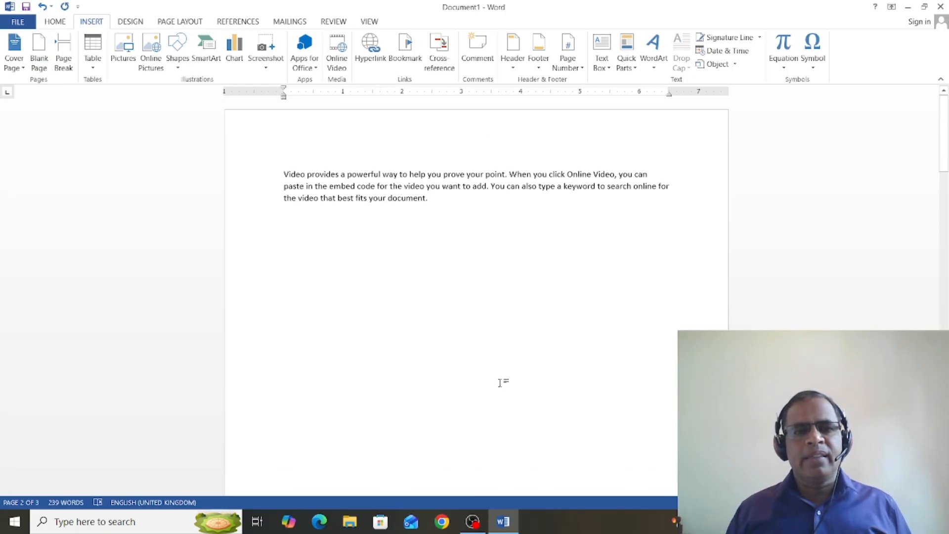
scroll(473, 333, down, 10)
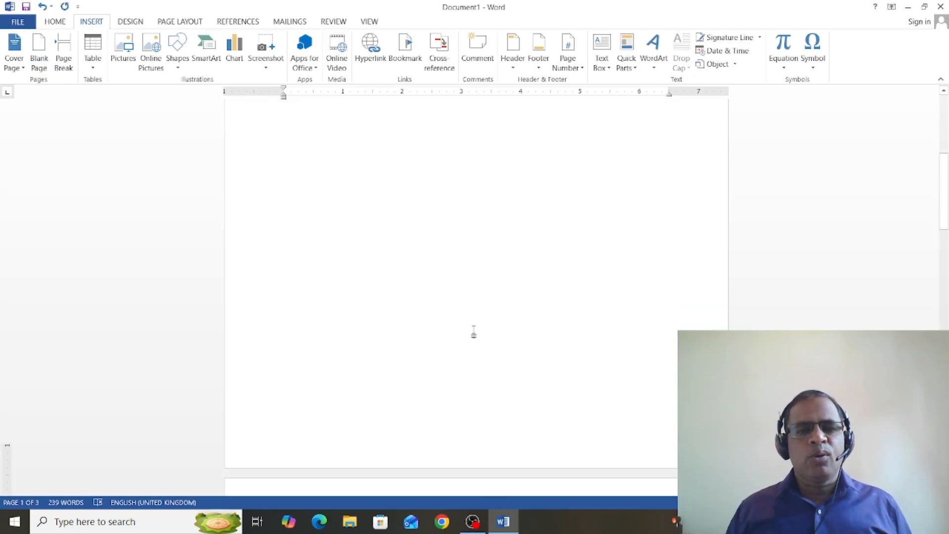
scroll(474, 330, down, 10)
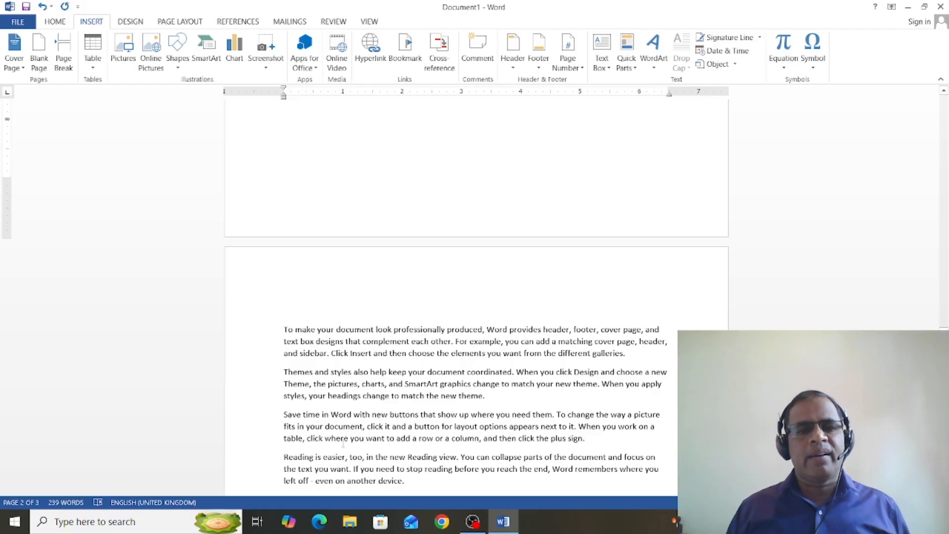
scroll(343, 444, up, 5)
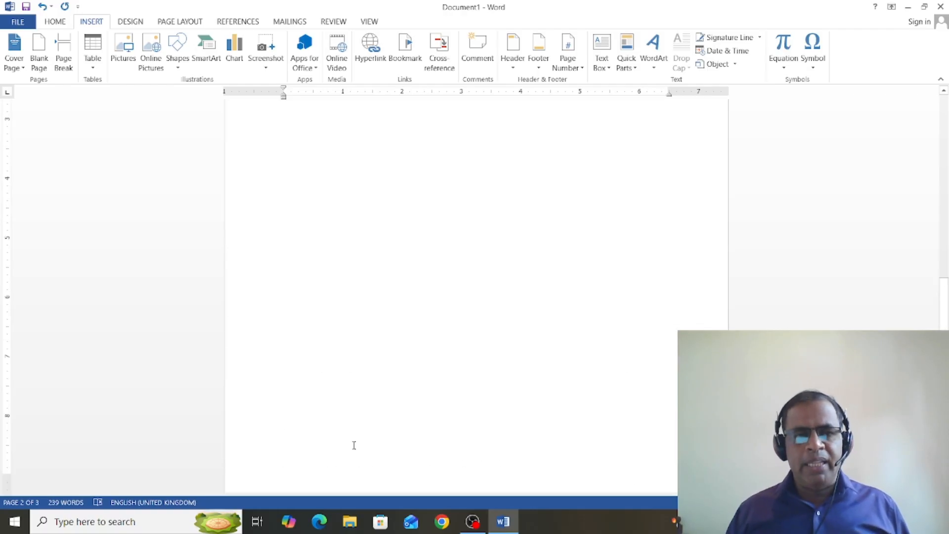
scroll(354, 445, up, 5)
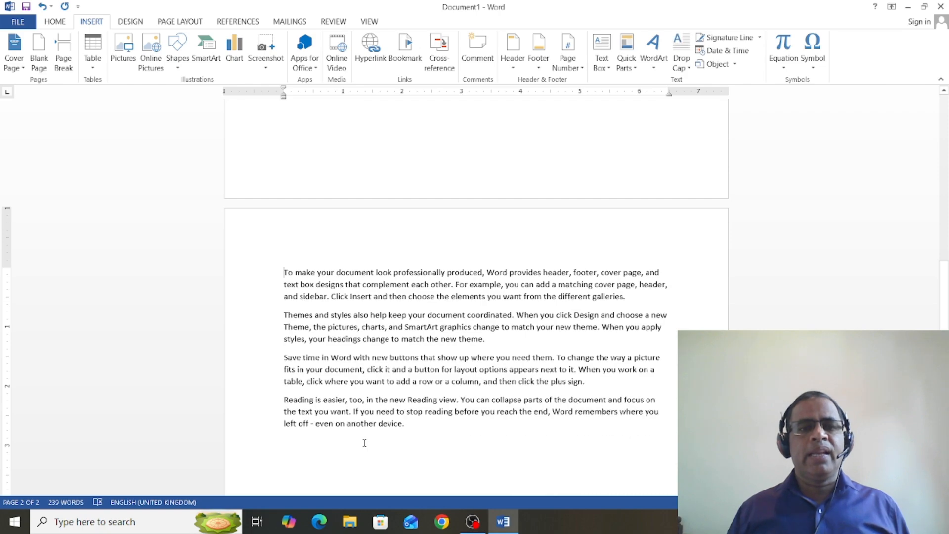
scroll(365, 442, up, 5)
scroll(382, 432, up, 5)
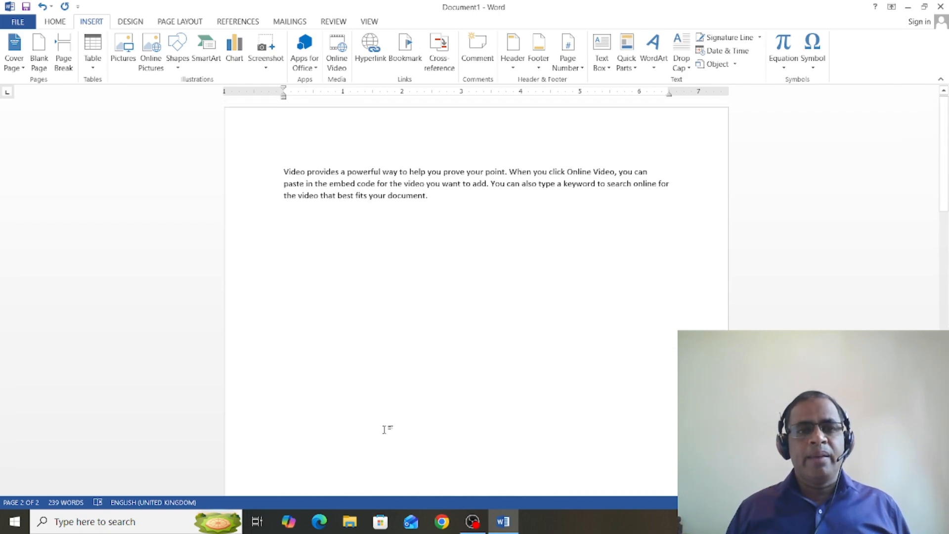
Try to close the gap below the first paragraph by deleting forward from the line beneath it.
click(469, 225)
key(Delete)
key(Delete)
key(Delete)
key(Delete)
key(Delete)
key(Delete)
key(Delete)
key(Delete)
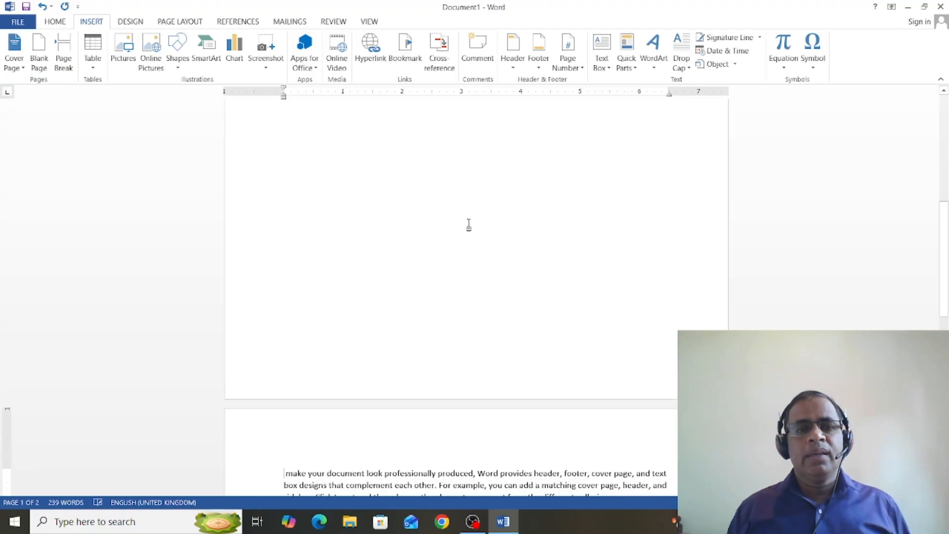
key(Delete)
key(Delete)
key(Delete)
key(Delete)
key(Delete)
key(Delete)
key(Delete)
key(Delete)
key(Delete)
key(Delete)
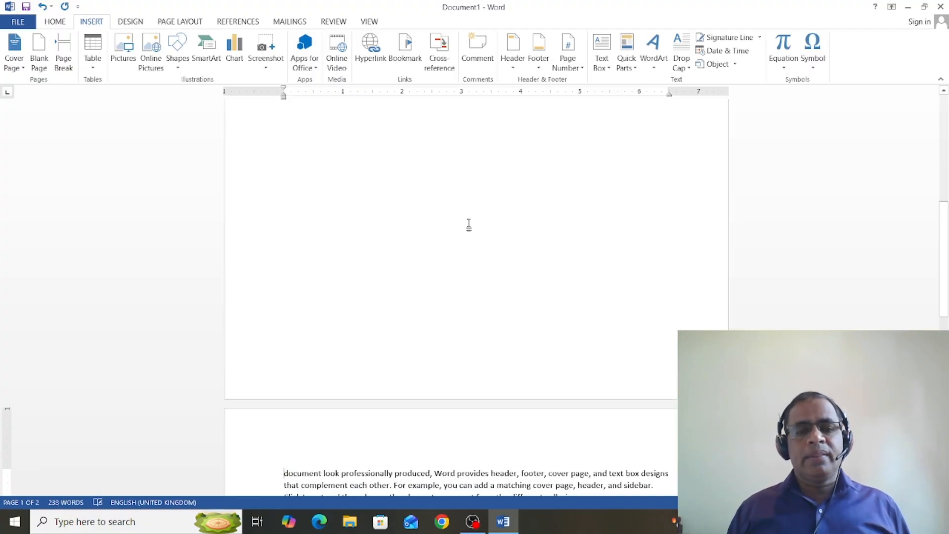
key(Delete)
key(Delete)
key(Delete)
key(Delete)
key(Delete)
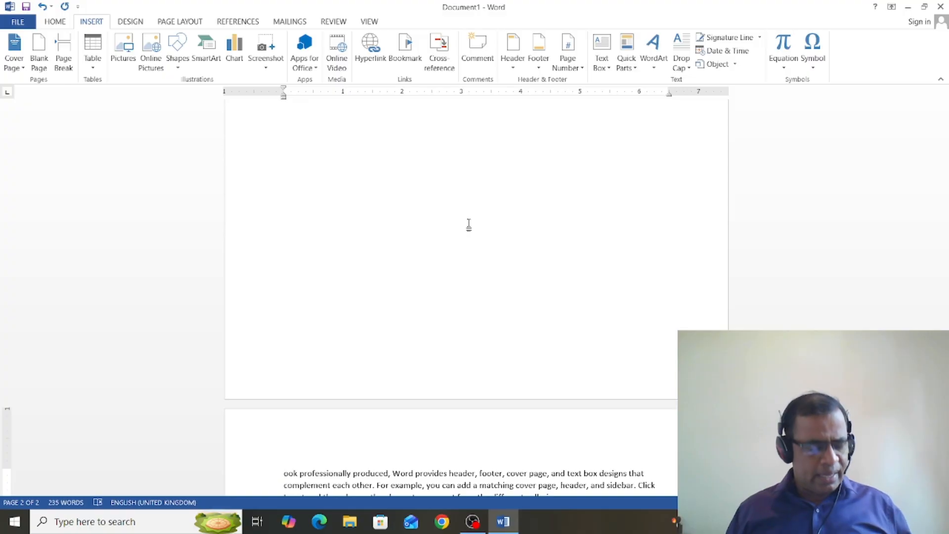
Undo the character deletions and the blank page insertion between the first two paragraphs.
key(ctrl+z)
key(ctrl+z)
key(ctrl+z)
key(ctrl+z)
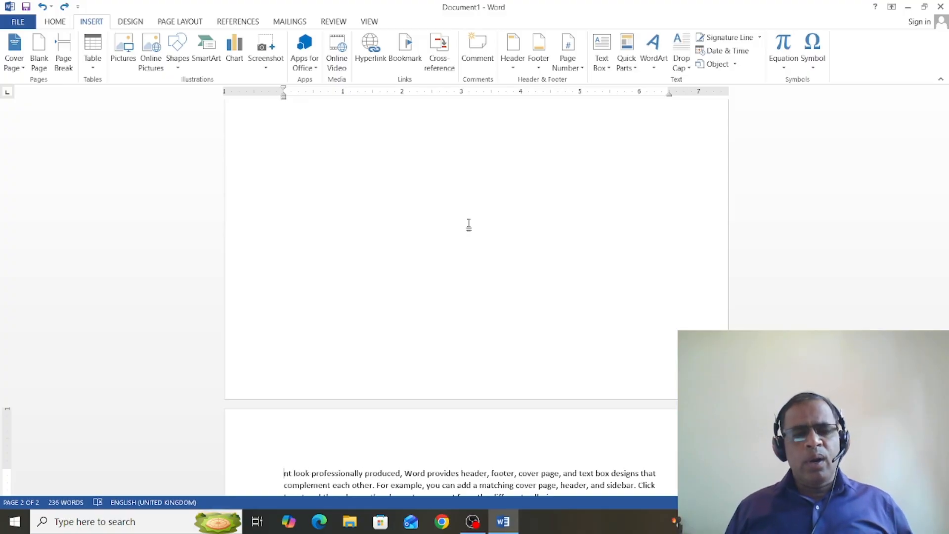
key(ctrl+z)
key(ctrl+z)
key(ctrl+z)
key(ctrl+z)
key(ctrl+z)
key(ctrl+z)
key(ctrl+z)
key(ctrl+z)
key(ctrl+z)
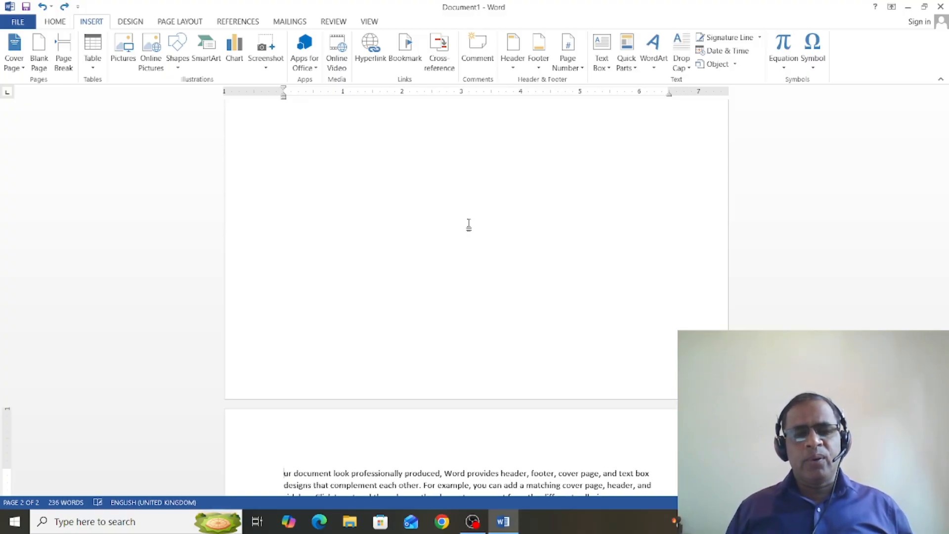
key(ctrl+z)
key(ctrl+z)
key(ctrl+z)
key(ctrl+z)
key(ctrl+z)
key(ctrl+z)
key(ctrl+z)
key(ctrl+z)
key(ctrl+z)
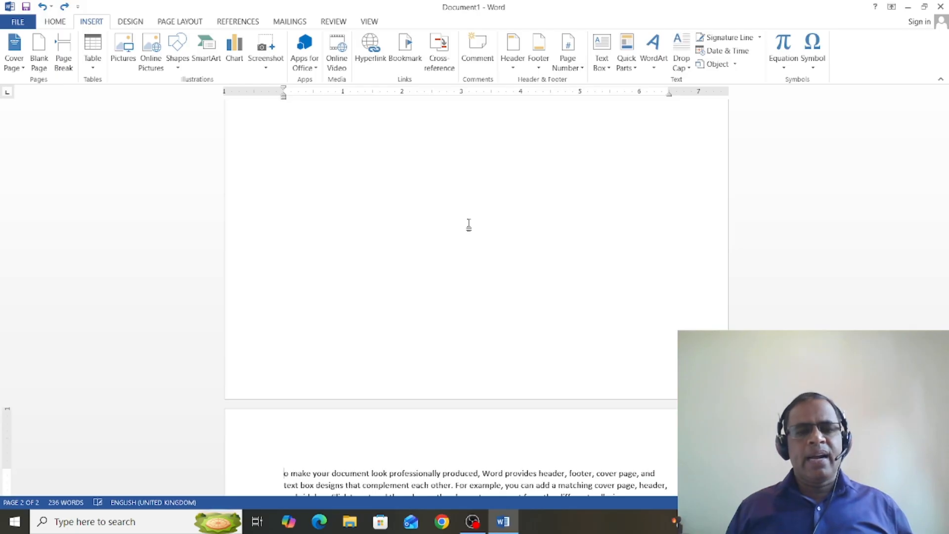
key(ctrl+z)
key(ctrl+z)
key(ctrl+z)
key(ctrl+z)
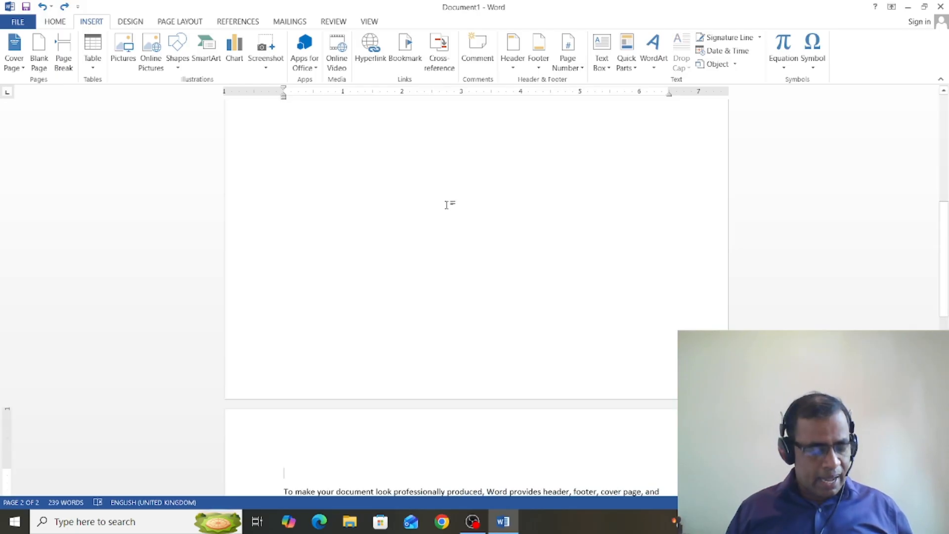
key(ctrl+z)
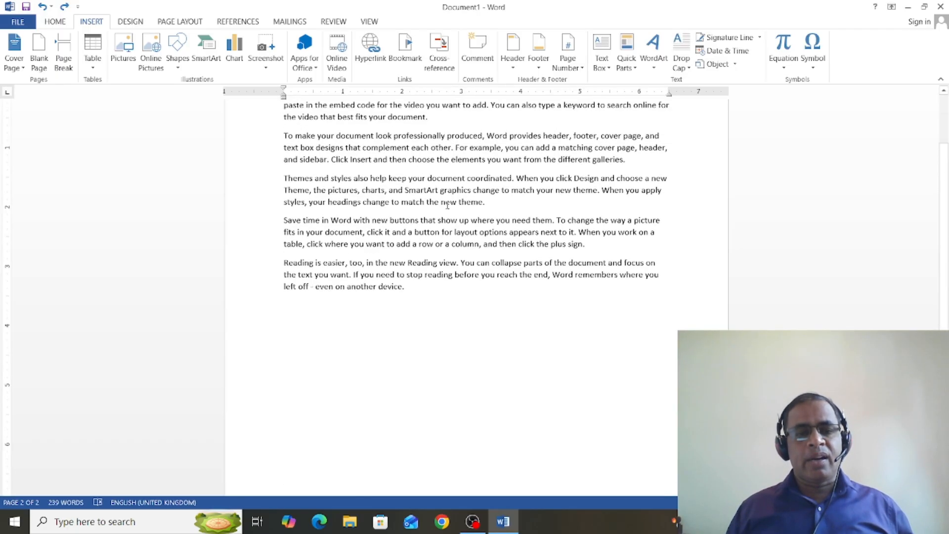
Place the insertion point on the empty line below the last sample paragraph.
scroll(477, 328, up, 3)
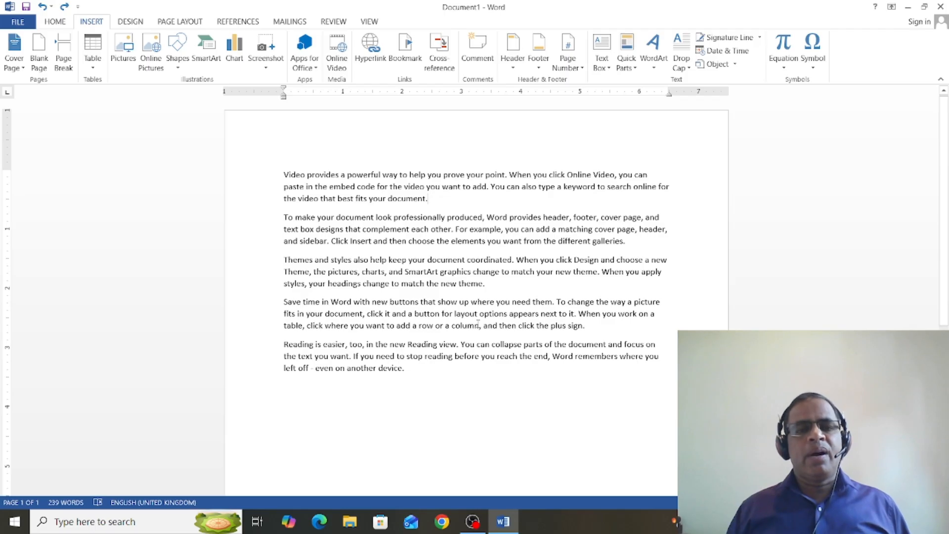
scroll(478, 324, down, 3)
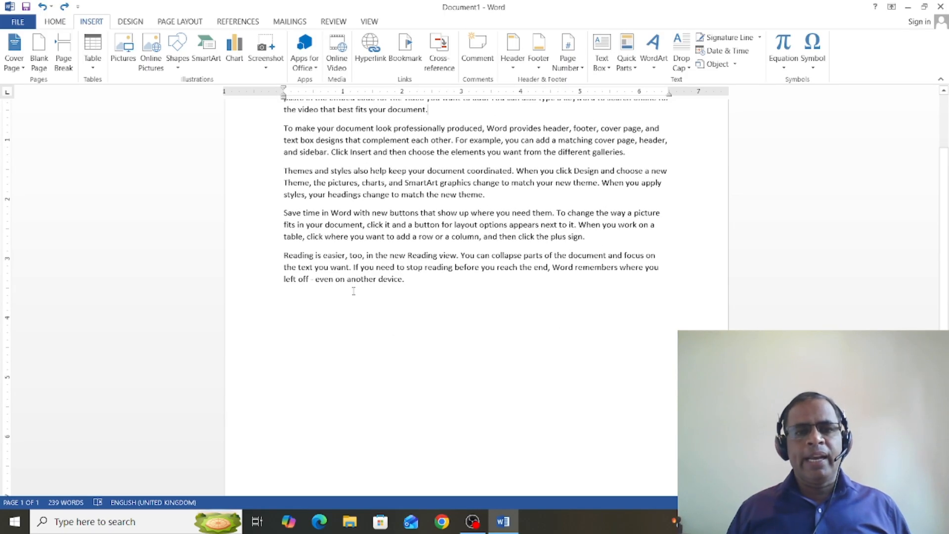
scroll(414, 391, up, 2)
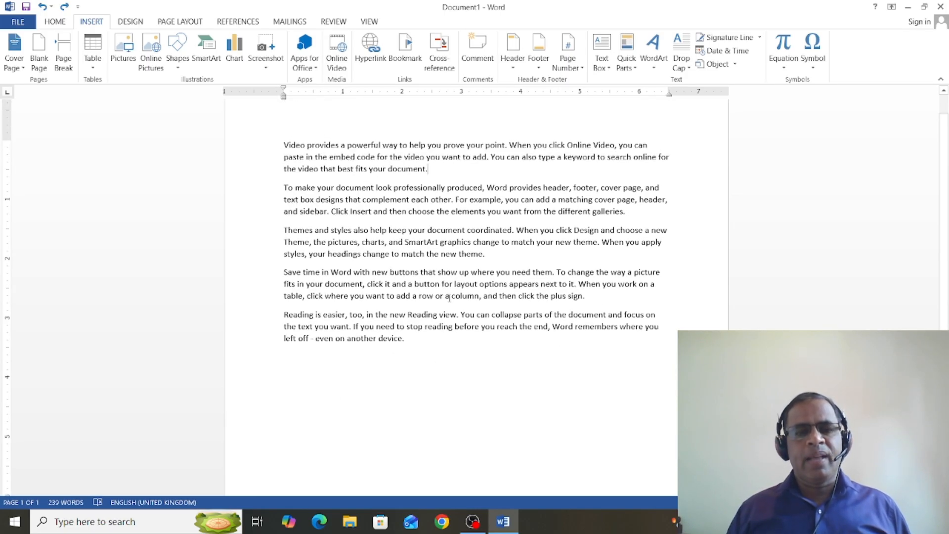
click(300, 373)
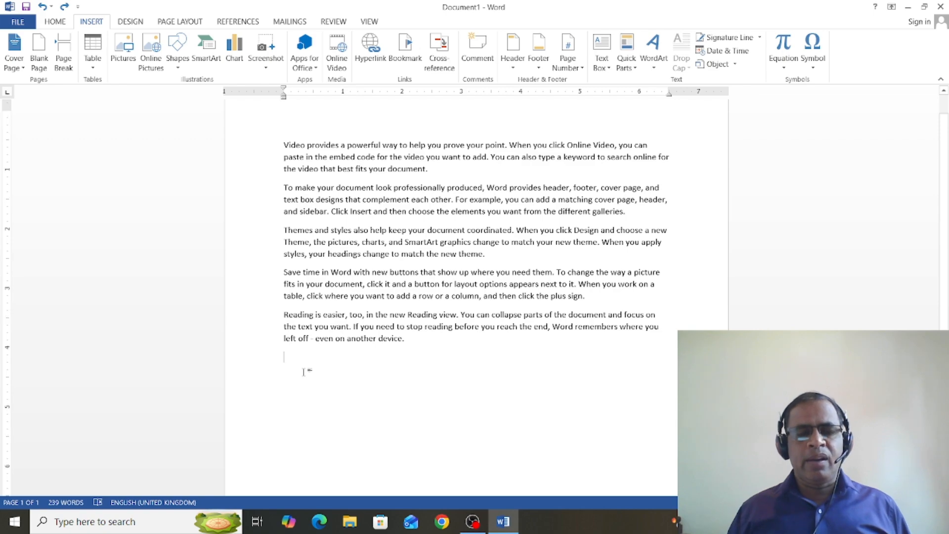
scroll(303, 372, down, 5)
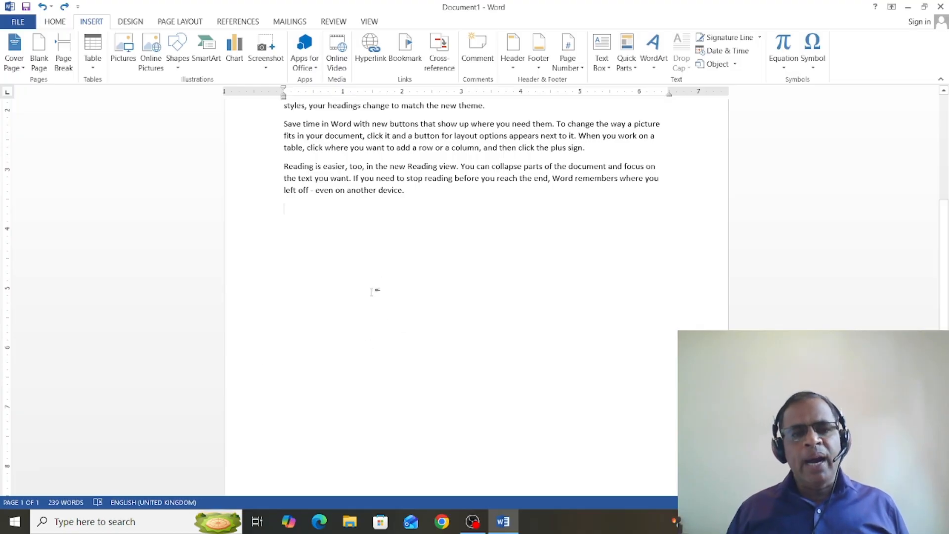
Insert a page break on the empty line below the last sample paragraph, and undo it after viewing the new page.
scroll(374, 292, up, 3)
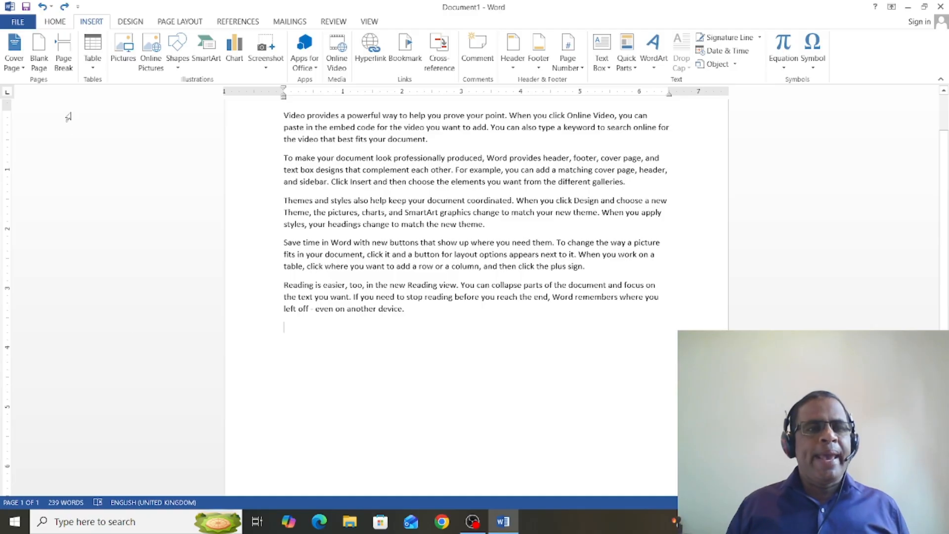
click(62, 58)
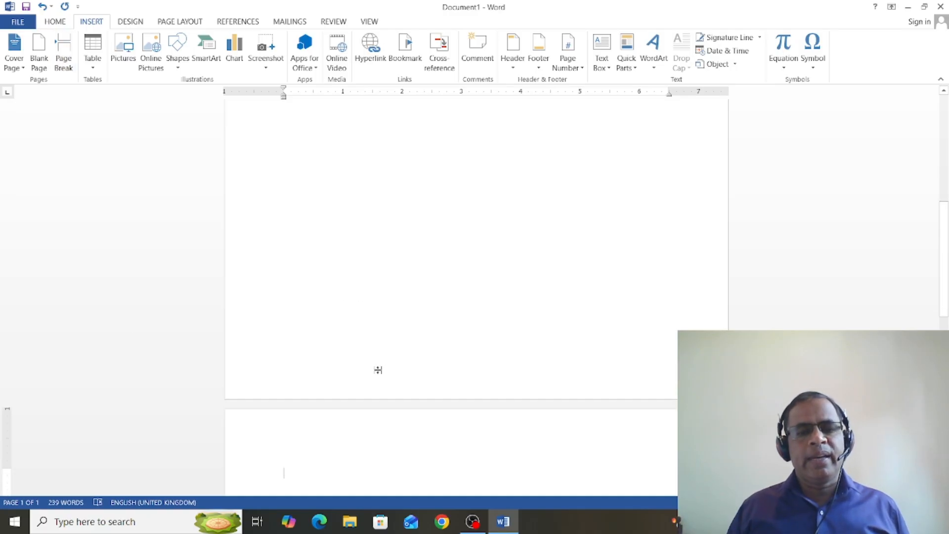
scroll(377, 373, down, 2)
key(ctrl+z)
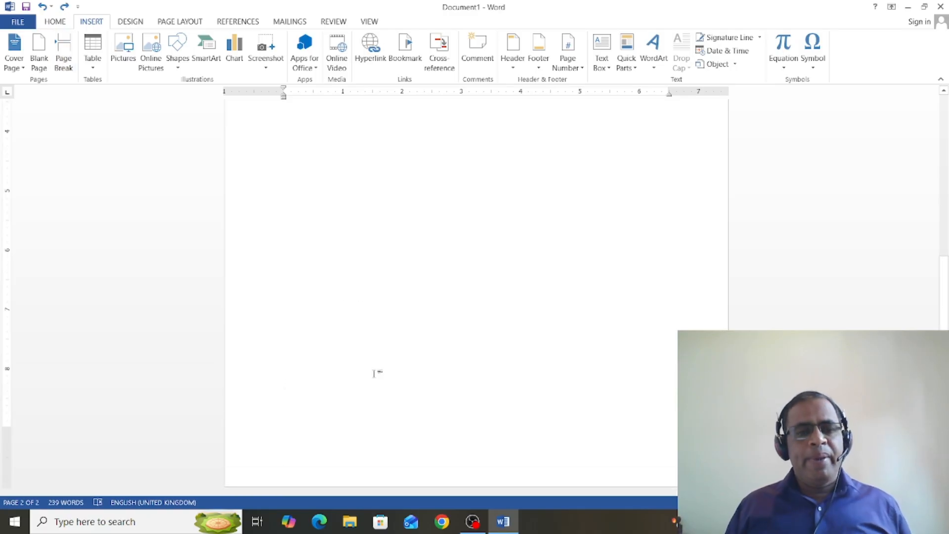
Insert a page break between the fourth and fifth sample paragraphs, and remove it again from the start of the second page.
scroll(374, 373, up, 3)
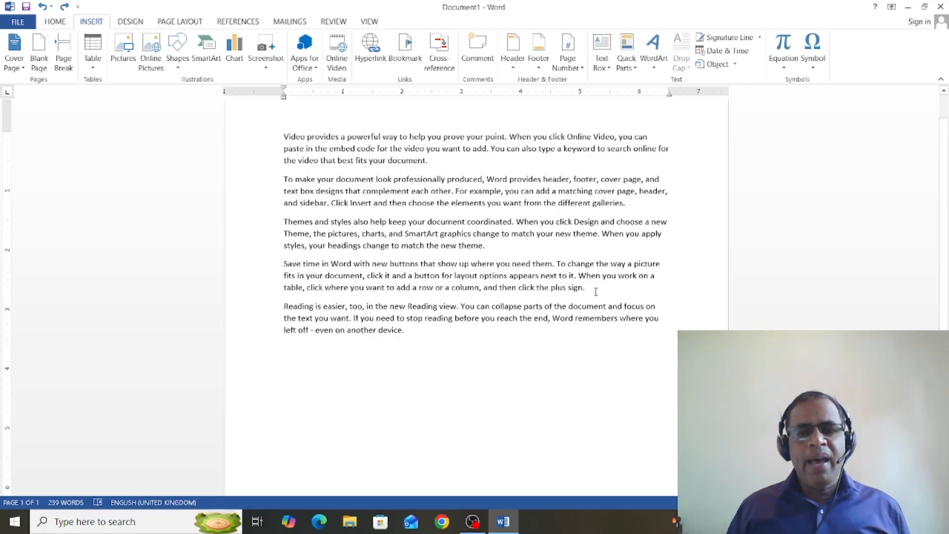
click(62, 58)
scroll(254, 384, down, 3)
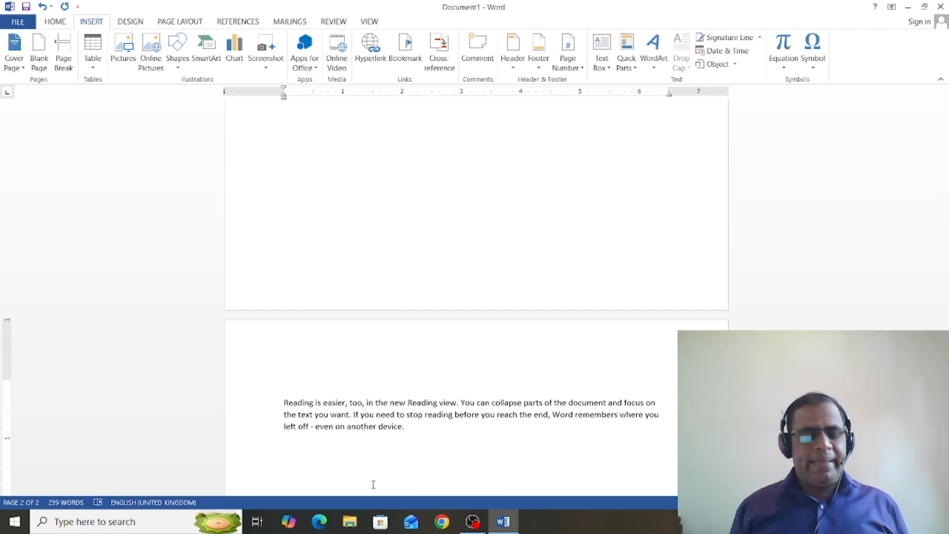
key(BackSpace)
Insert a page break after the third sample paragraph, and undo it after reviewing how the text splits across both pages.
scroll(373, 483, up, 3)
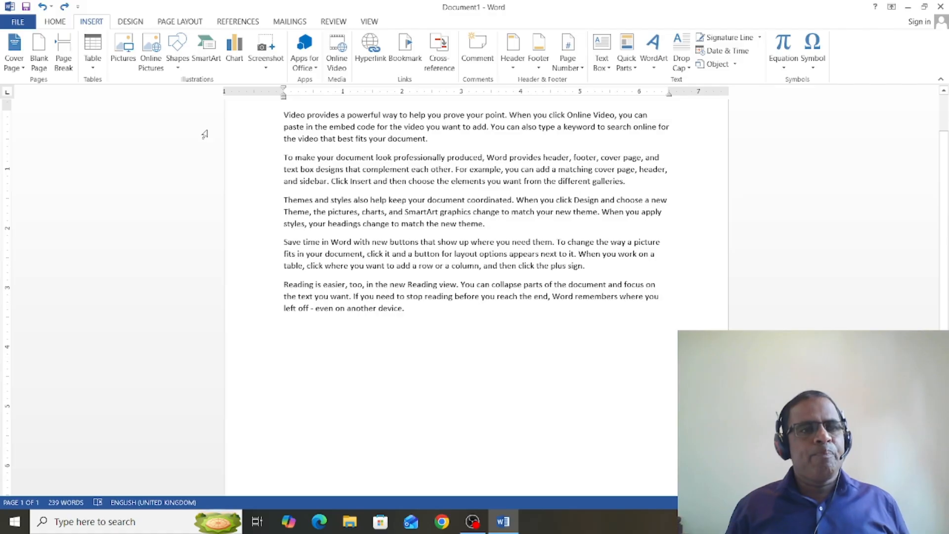
click(63, 54)
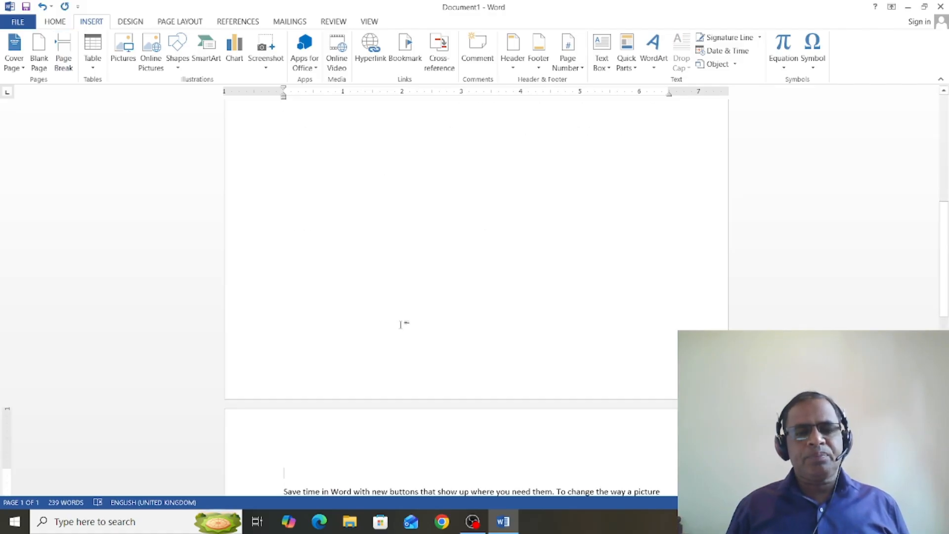
scroll(509, 340, down, 3)
scroll(494, 423, up, 4)
scroll(493, 425, up, 5)
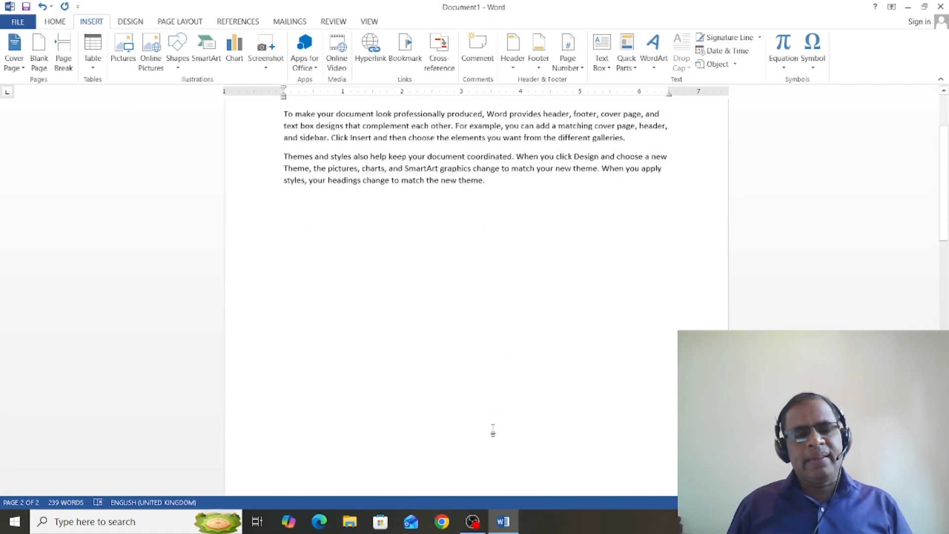
scroll(494, 426, down, 4)
scroll(494, 426, down, 2)
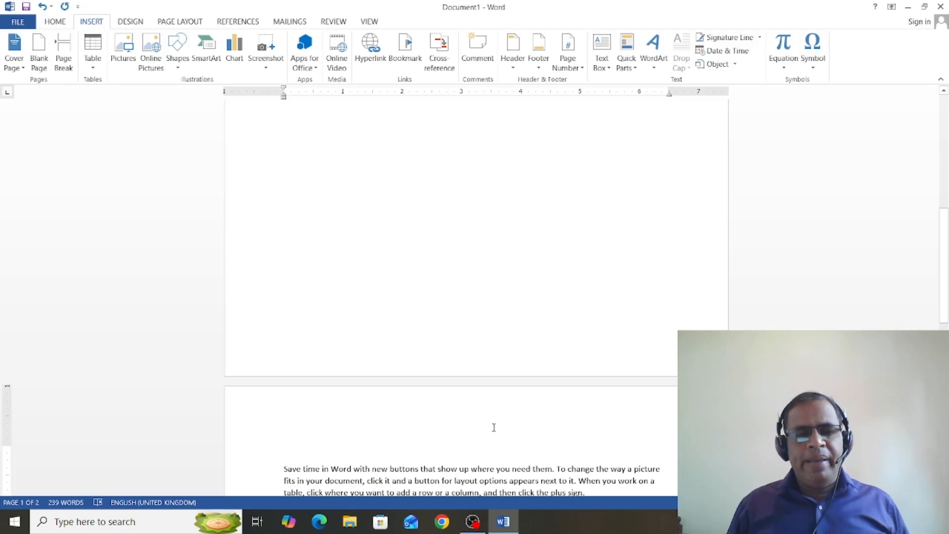
scroll(403, 450, down, 2)
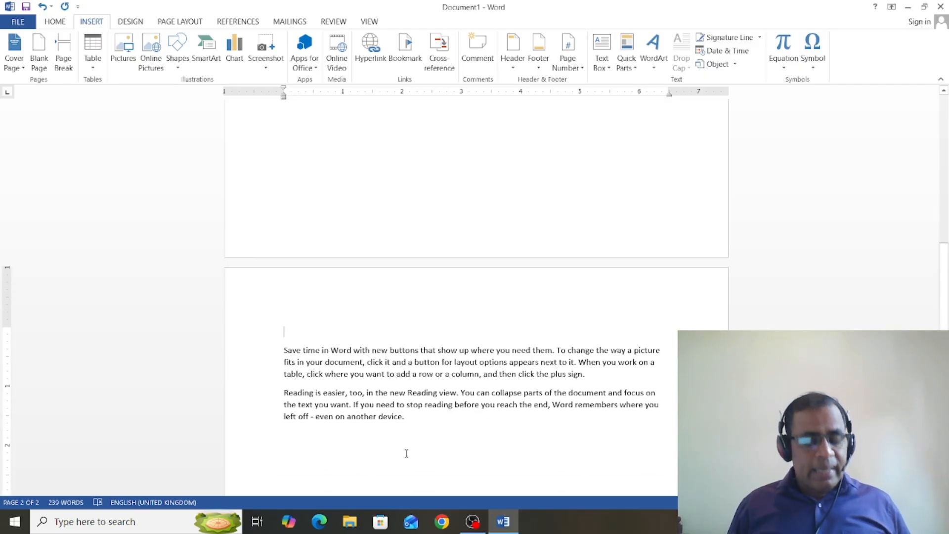
key(ctrl+z)
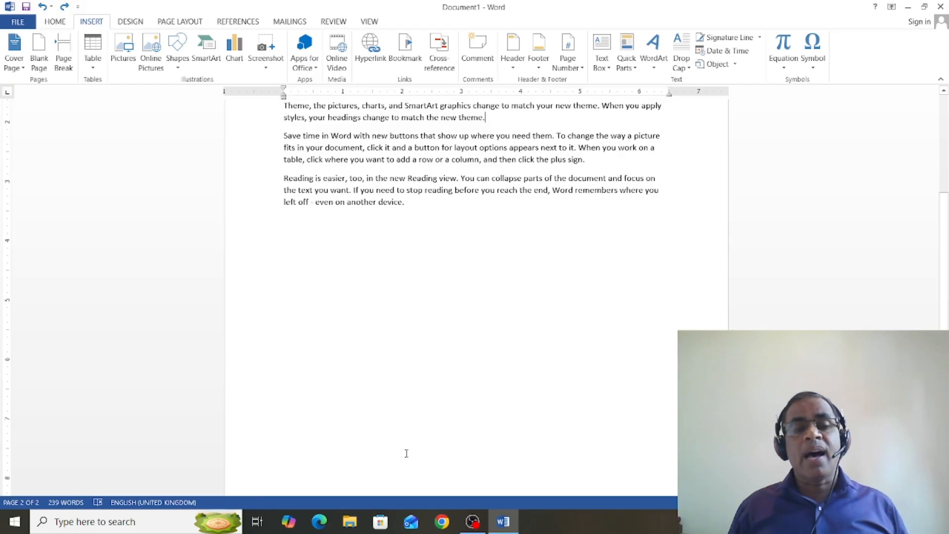
scroll(407, 454, up, 2)
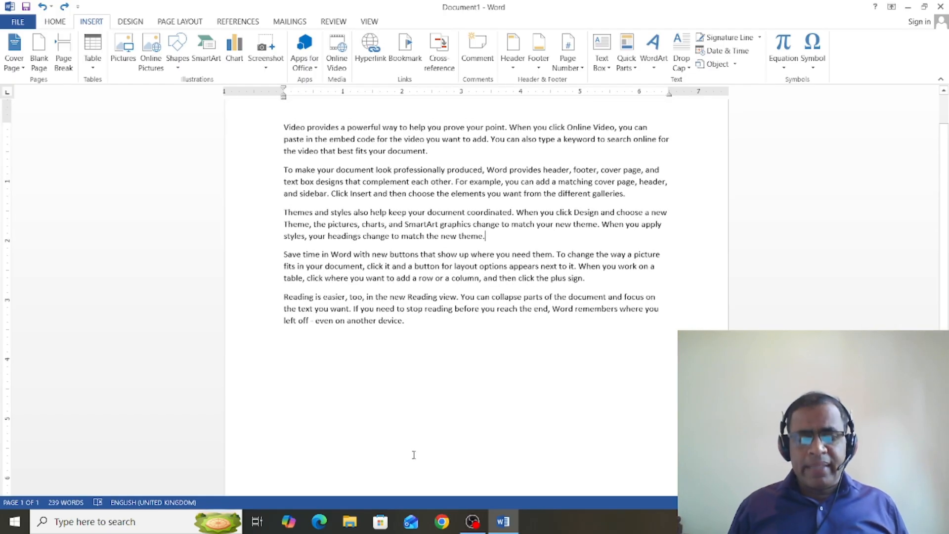